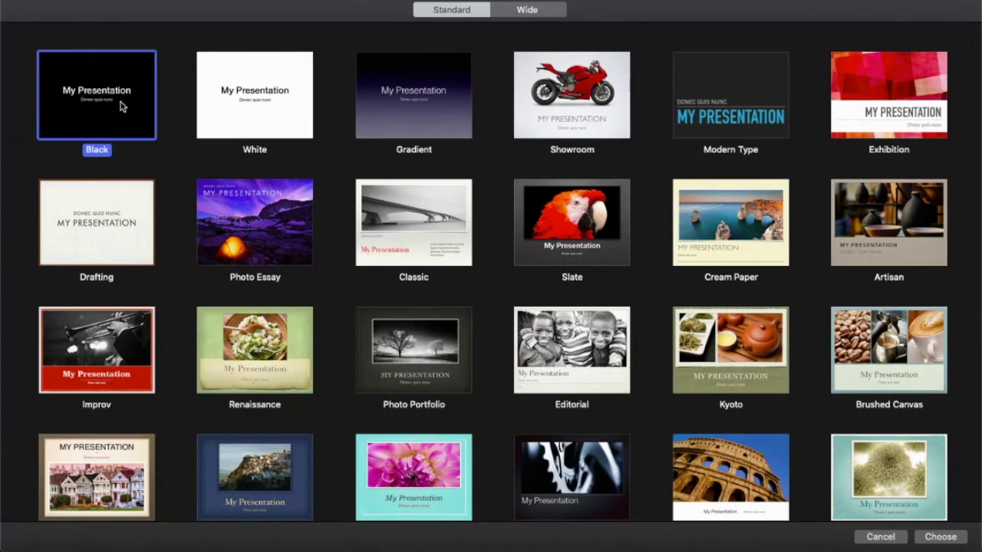
- Create a new presentation from the White theme, opening with one title-and-subtitle slide
click(244, 104)
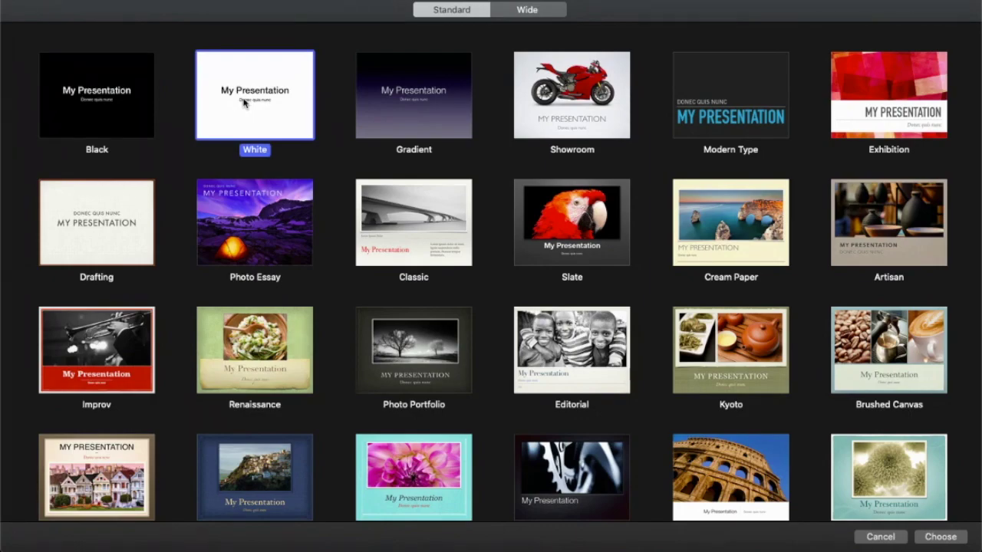
double_click(244, 104)
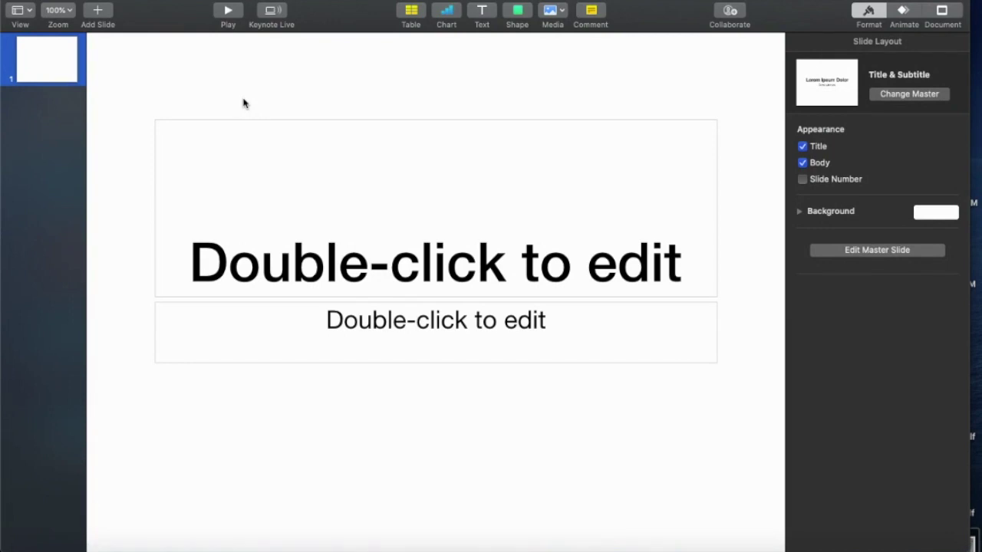
- Add slides 2, 3 and 4, each with the Title & Subtitle layout
click(95, 16)
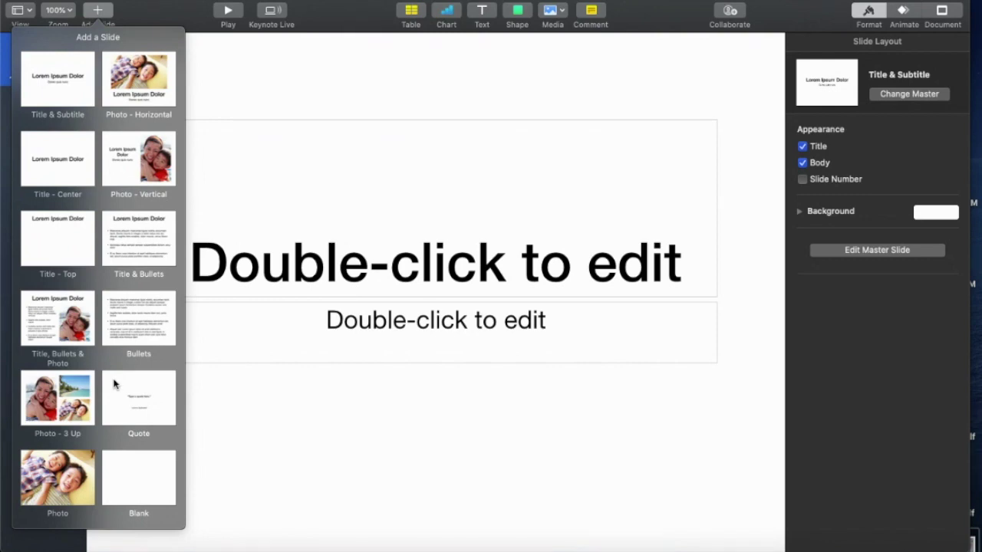
click(53, 83)
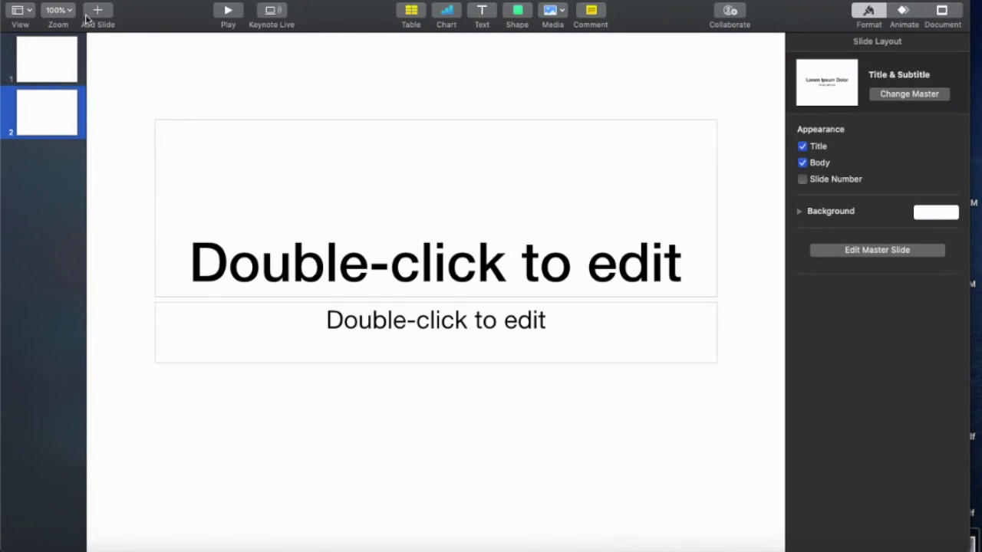
click(97, 12)
click(74, 75)
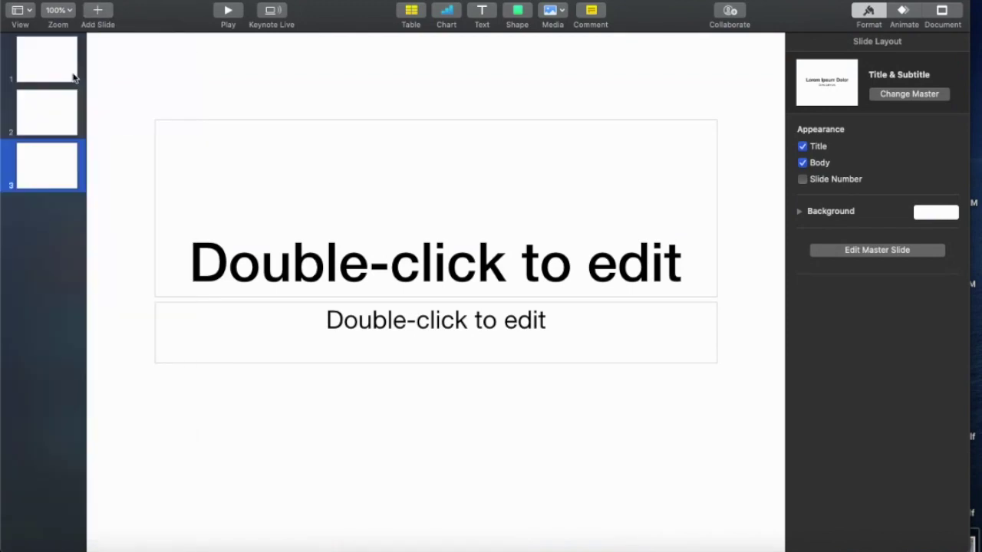
click(106, 15)
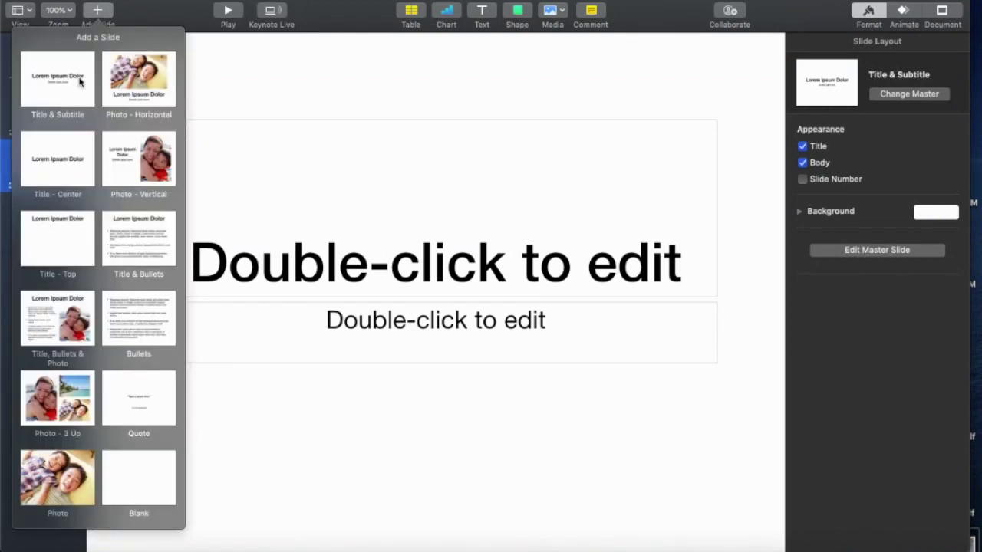
click(74, 104)
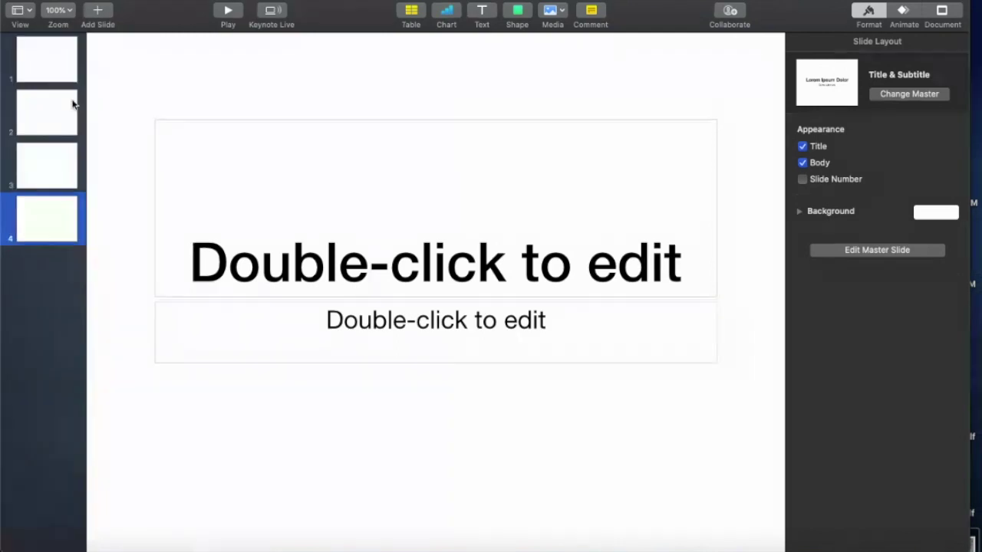
- Title slide 1 'Welcome'
click(61, 60)
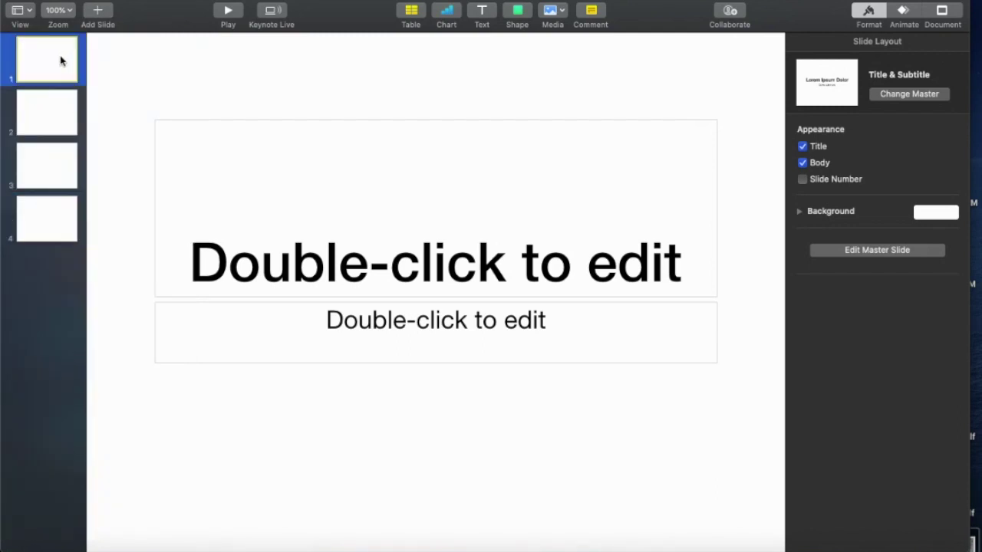
click(356, 281)
click(679, 269)
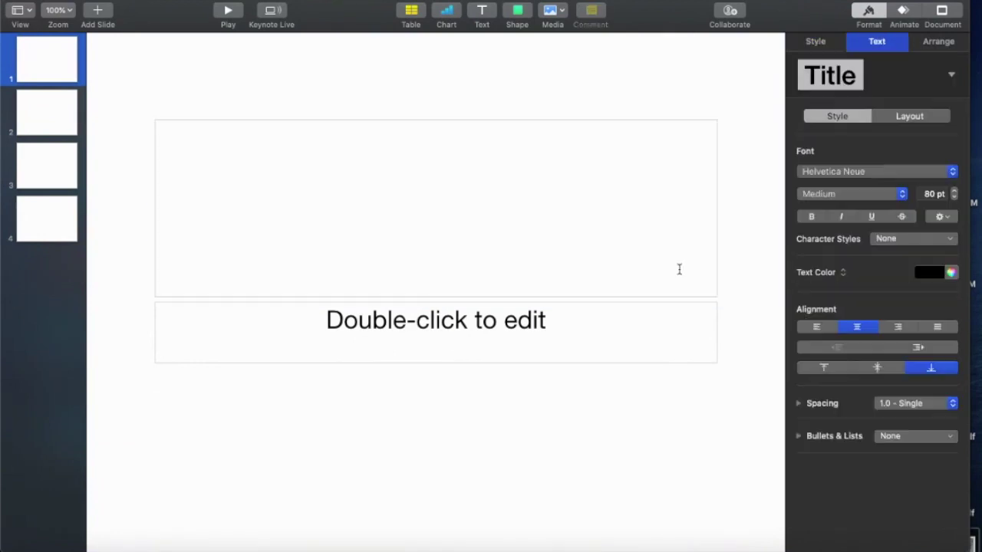
text(Welcome)
- Delete slide 2's title box, move its subtitle up and type 'Science'
click(47, 113)
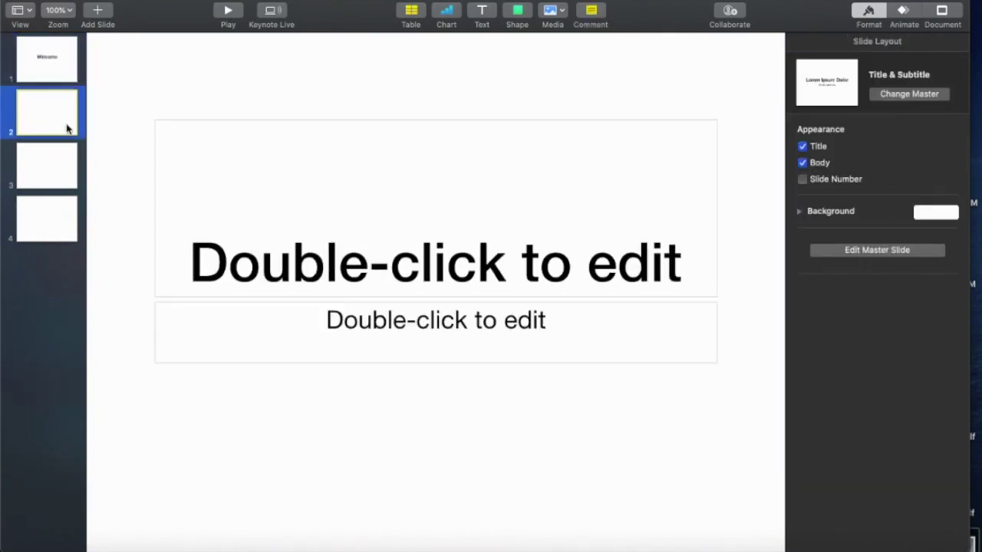
click(436, 260)
key(Delete)
drag(406, 305, 406, 195)
double_click(520, 224)
text(To)
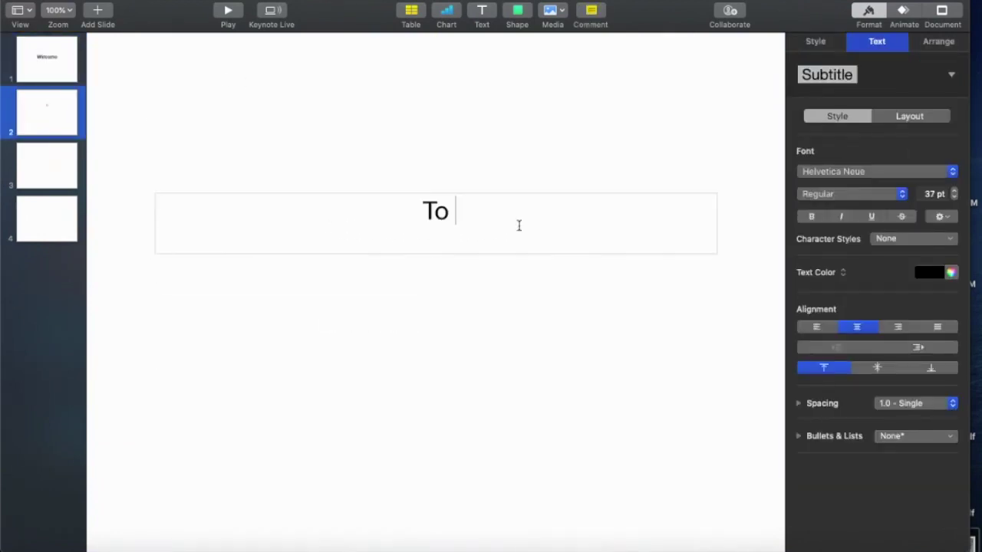
text(Science)
- Replace slide 3's title with a subtitle reading 'with Ms. James', a crown emoji replacing the final m
click(47, 168)
double_click(292, 161)
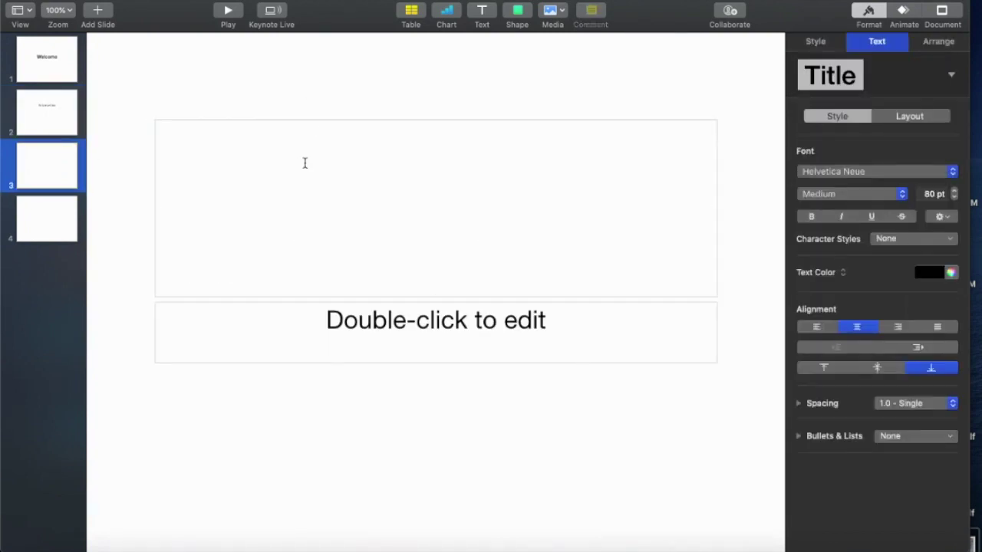
key(Escape)
key(Delete)
drag(534, 328, 534, 164)
double_click(534, 163)
text(with Ms. James)
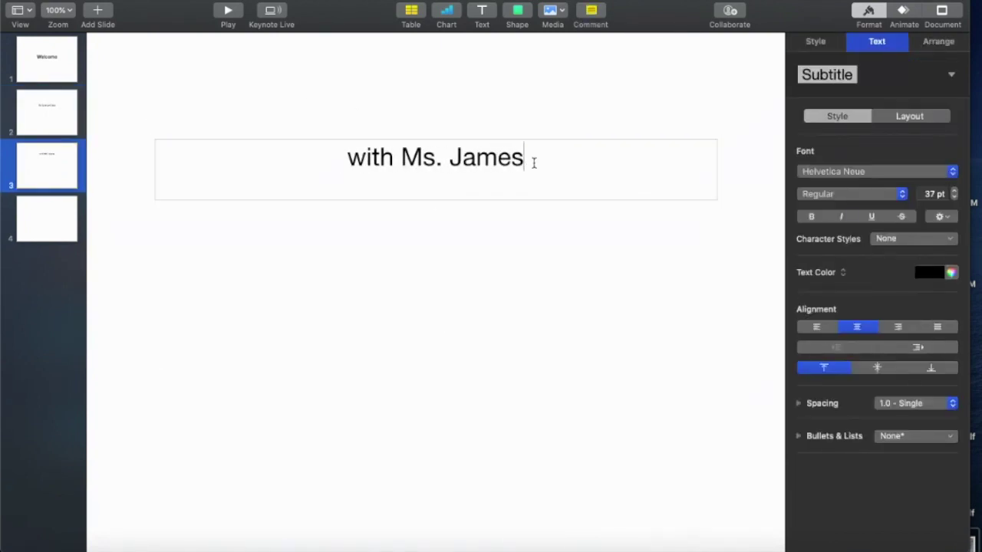
key(BackSpace)
key(ctrl+super+space)
click(576, 248)
- Reposition slide 3's teacher credit text slightly lower on the slide
click(46, 230)
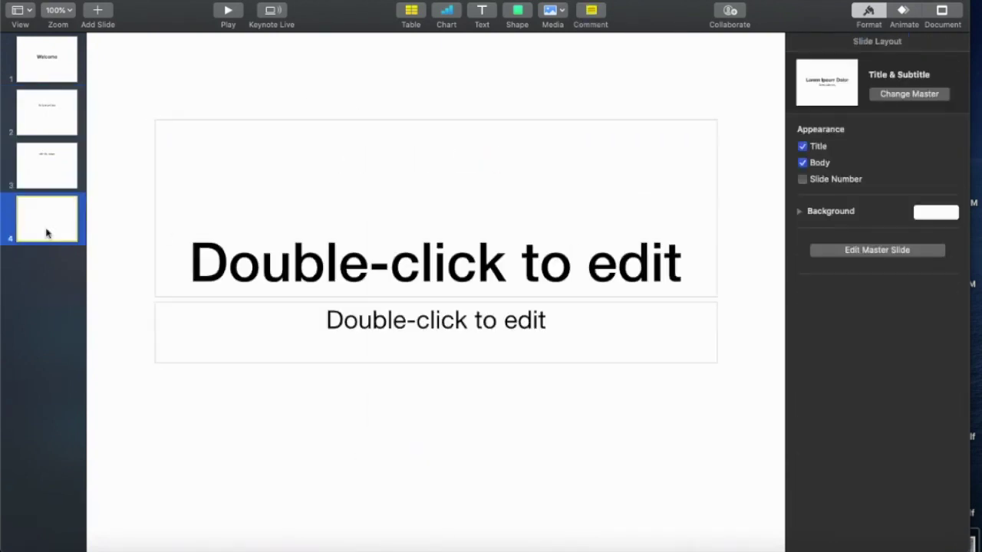
click(47, 165)
click(66, 156)
mouse_move(395, 141)
mouse_down()
mouse_move(394, 158)
mouse_move(366, 167)
mouse_up()
click(63, 115)
click(47, 165)
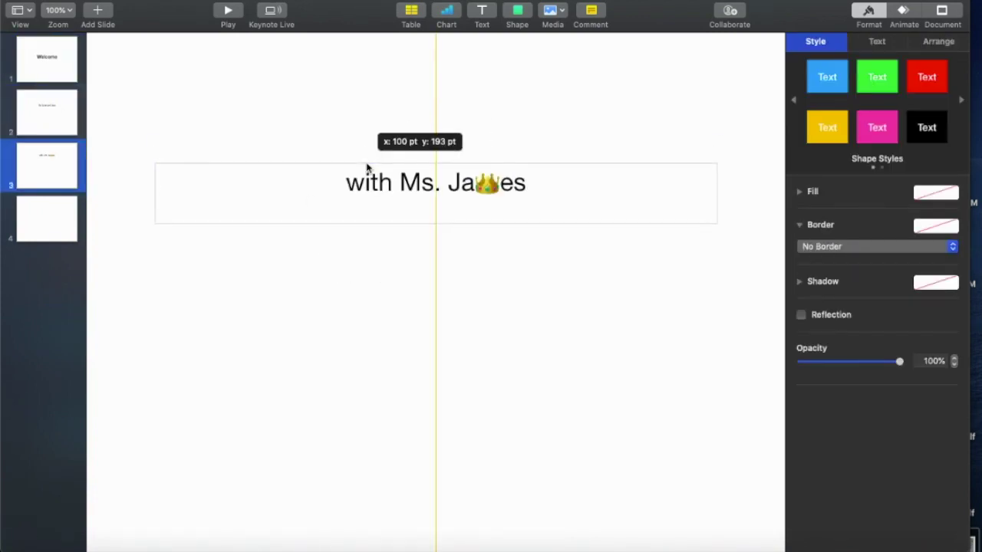
click(25, 109)
drag(323, 193, 323, 164)
click(48, 165)
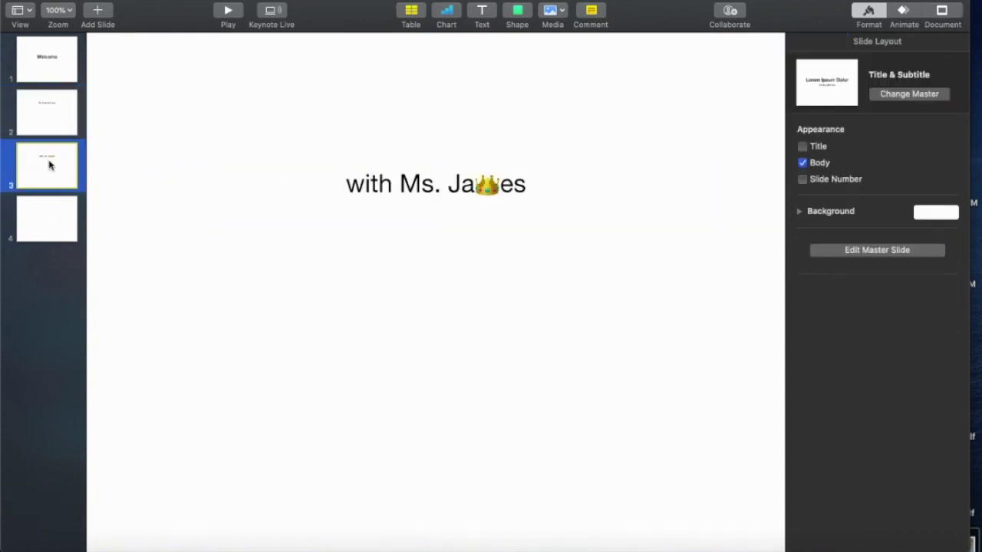
click(54, 207)
click(351, 274)
- Title slide 4 'Science Rocks!', delete its subtitle, and apply Marker Felt
text(Science)
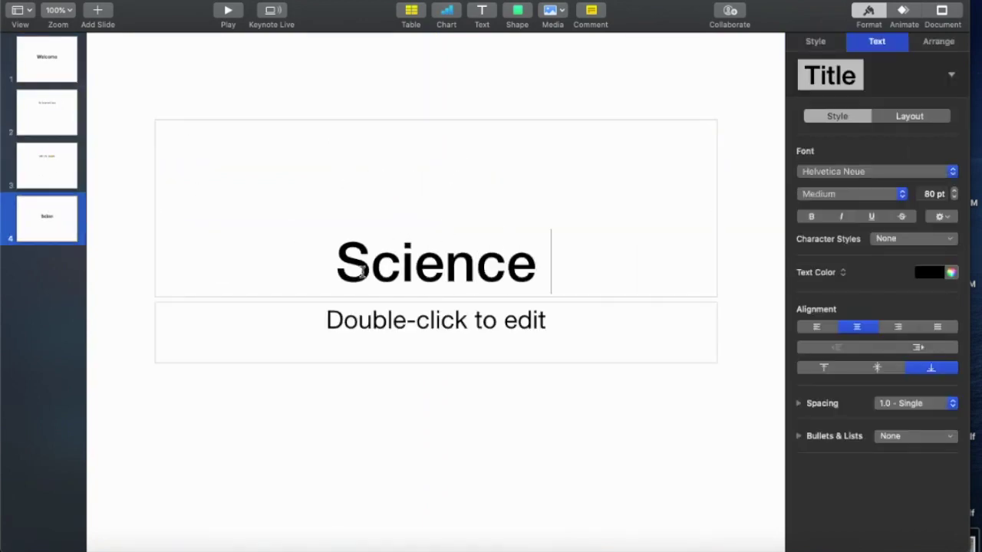
text( Rocks!)
click(451, 357)
key(Delete)
double_click(642, 243)
key(super+a)
click(875, 168)
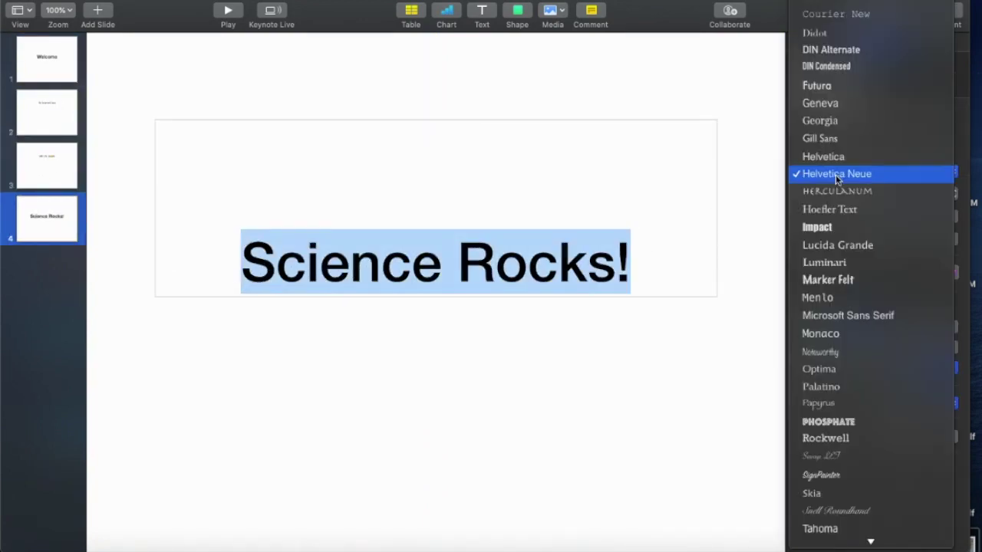
click(846, 281)
key(Escape)
- Give the title box a bright green shape style instead of blue
click(842, 86)
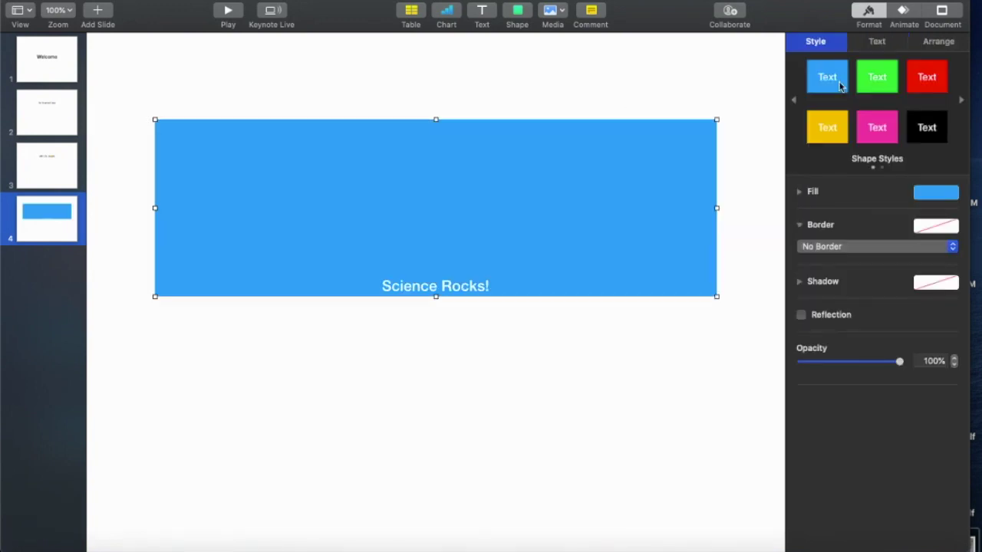
click(522, 278)
drag(521, 278, 348, 268)
key(Escape)
click(875, 76)
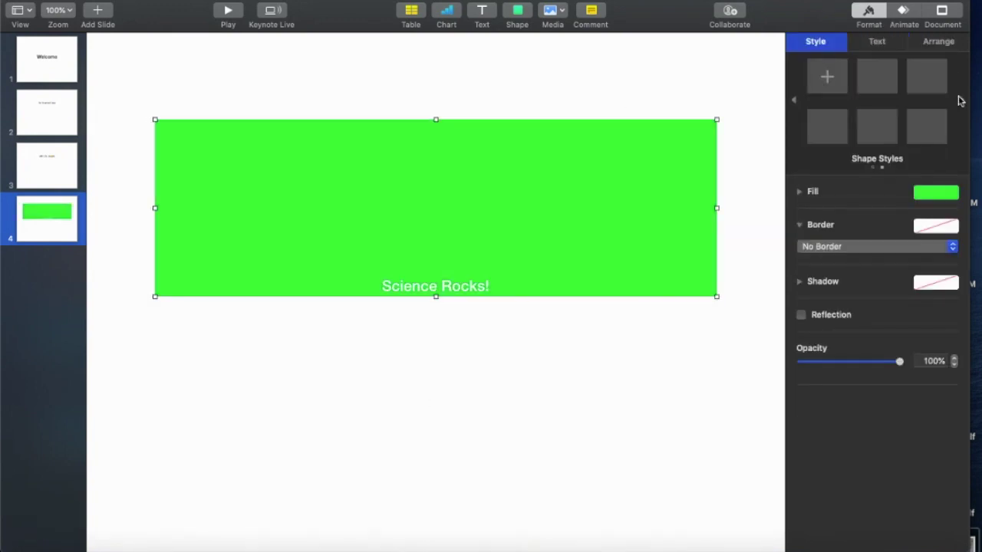
- Set the title text to Marker Felt Thin at 100 pt
click(876, 43)
drag(502, 282, 300, 284)
click(875, 171)
click(862, 179)
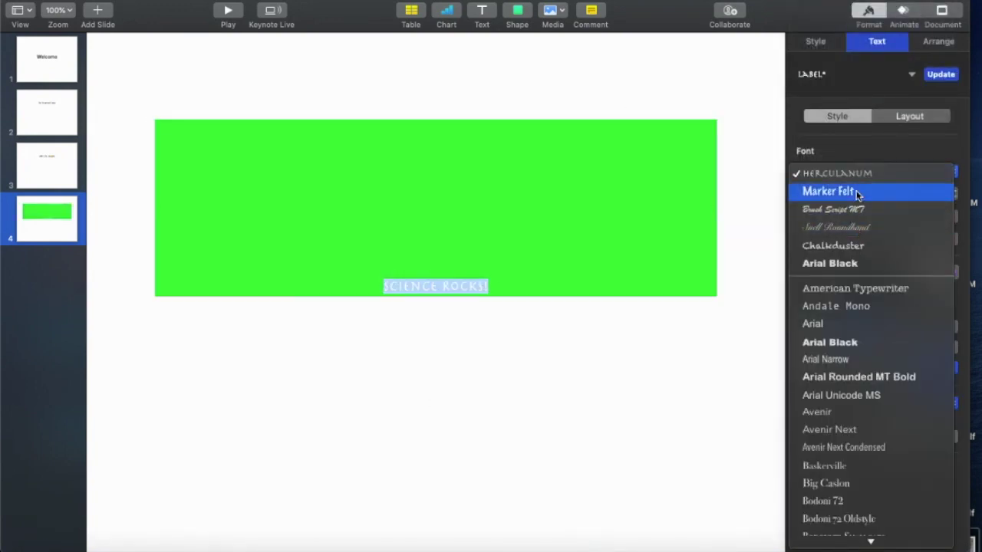
click(861, 197)
click(949, 197)
text(100)
key(Return)
- Keep the title text black after trying Clover green and purple
click(930, 273)
click(132, 476)
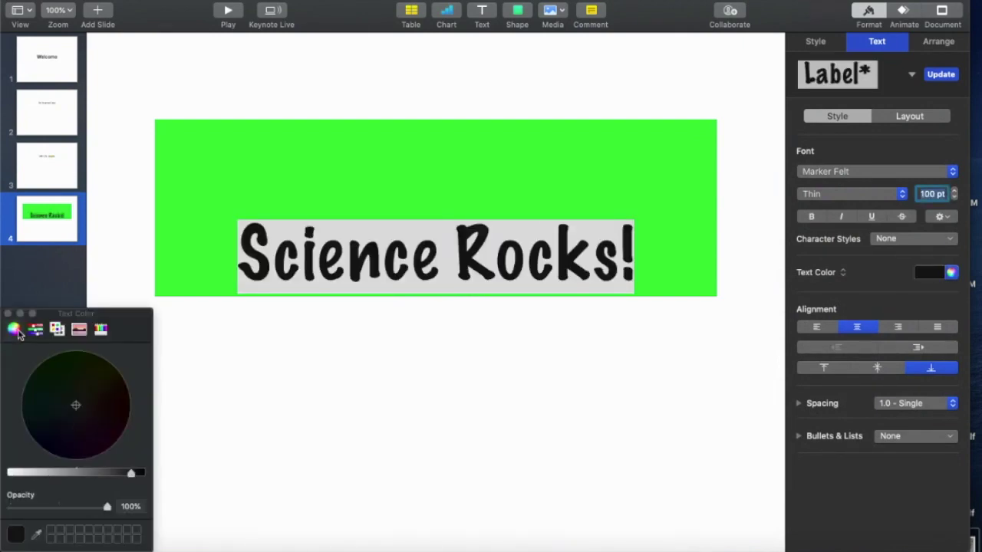
click(58, 329)
click(100, 328)
click(57, 434)
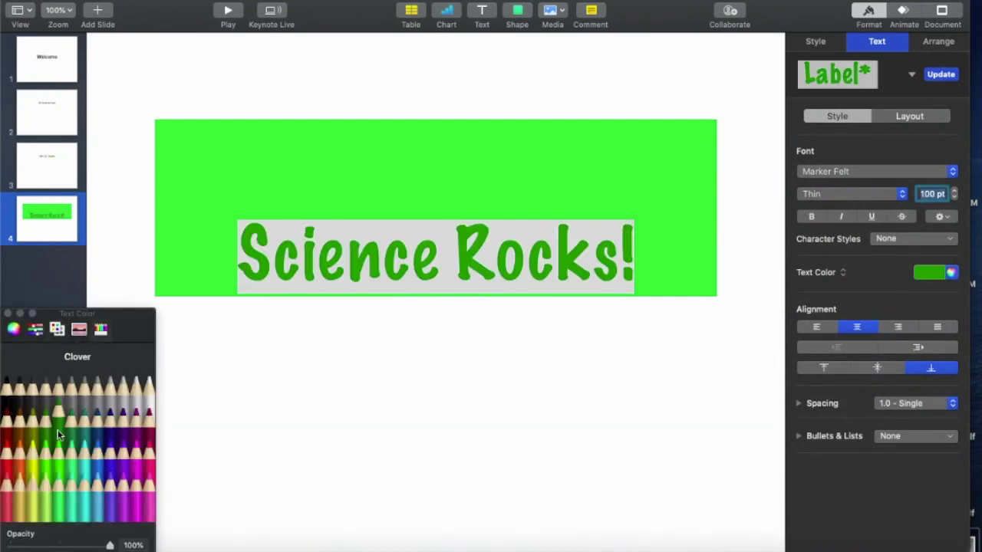
click(22, 390)
click(123, 504)
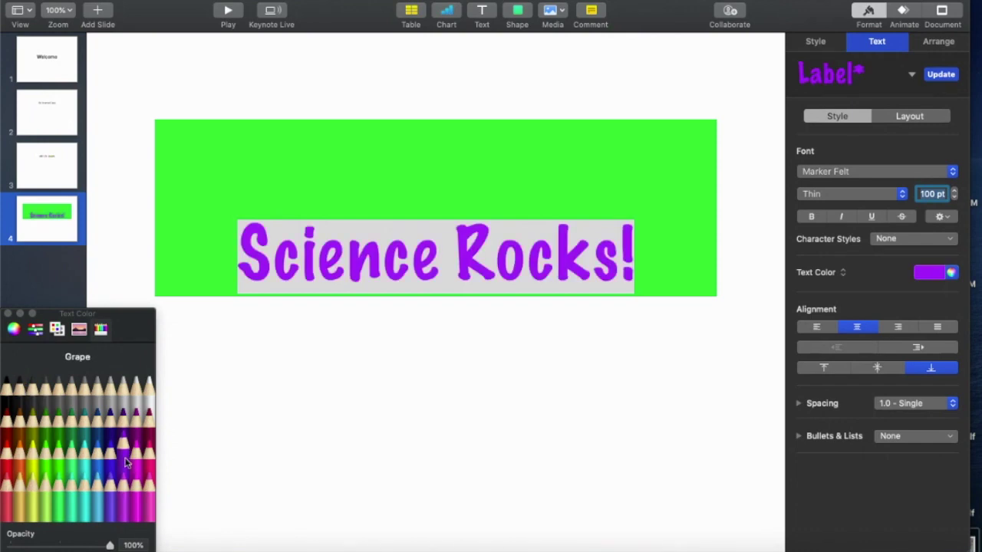
key(super+z)
click(298, 373)
- Centre the title vertically within the green box
click(438, 295)
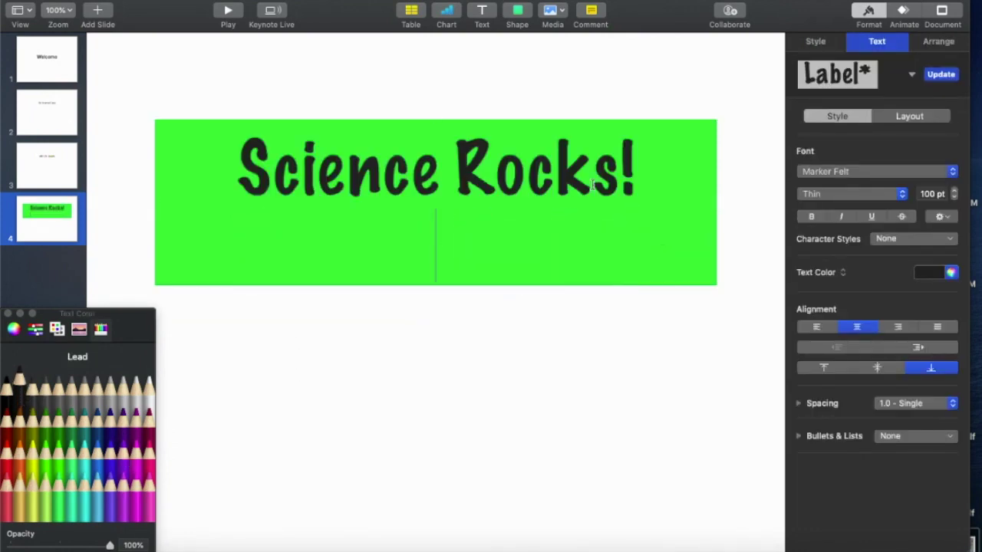
key(super+z)
click(8, 314)
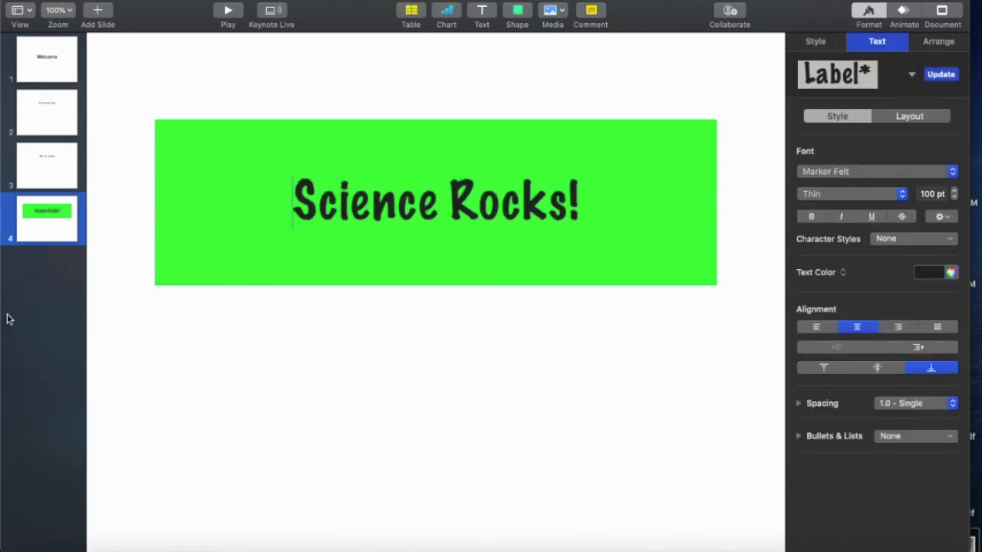
click(821, 327)
click(857, 327)
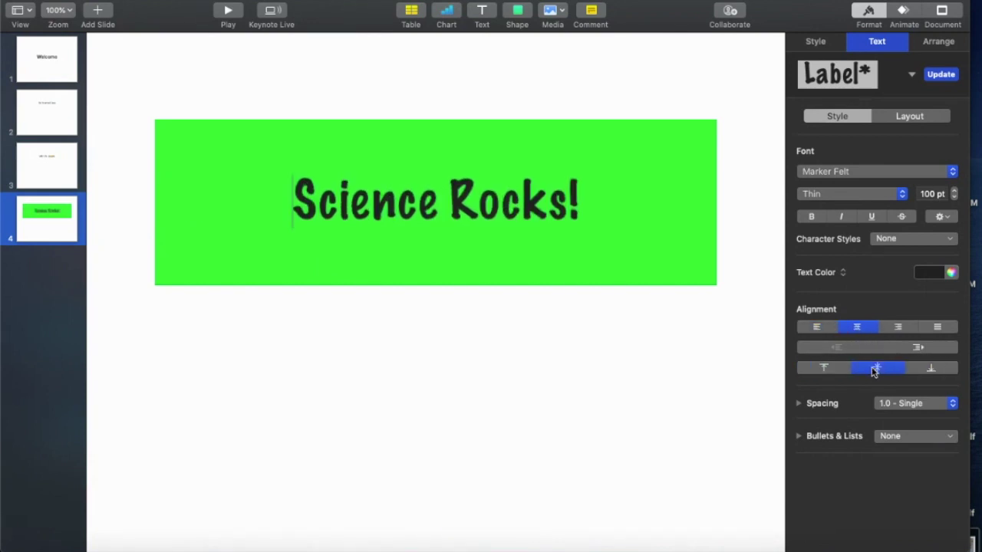
click(909, 115)
- Apply a Magic Move transition to slide 4
click(933, 42)
key(Escape)
click(904, 14)
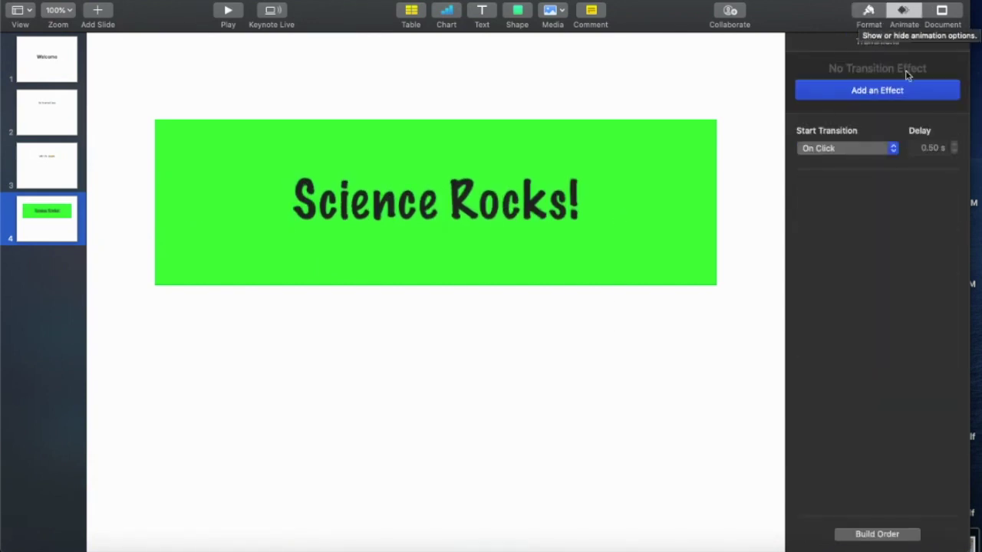
click(913, 90)
click(856, 163)
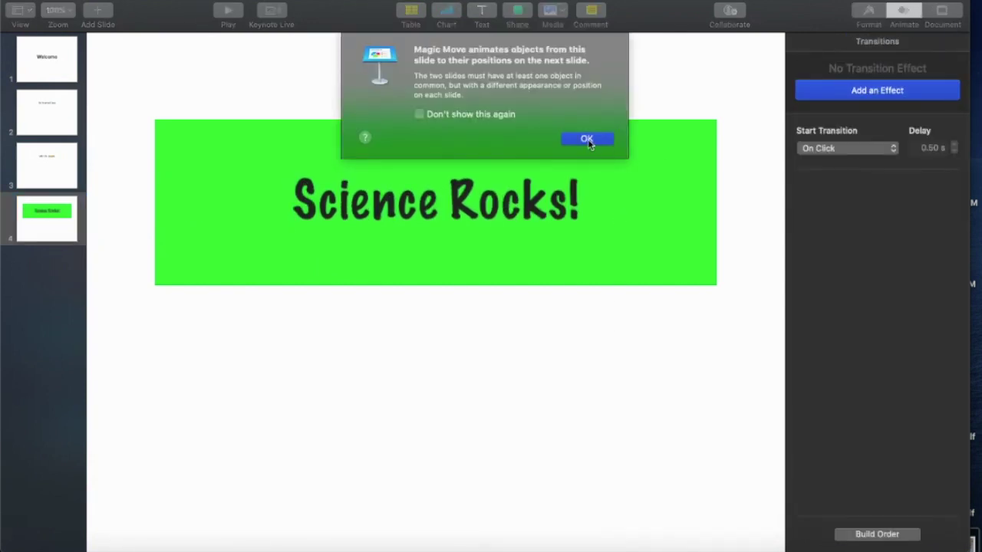
click(588, 139)
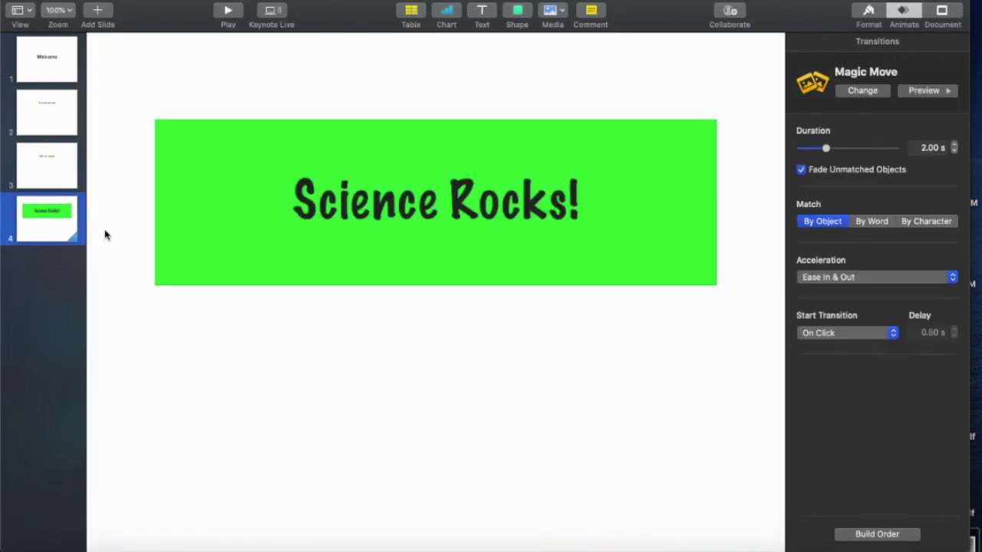
- Try Confetti, Switch, Color Planes, Clothesline and Dissolve as slide 4's transition
click(863, 91)
click(811, 274)
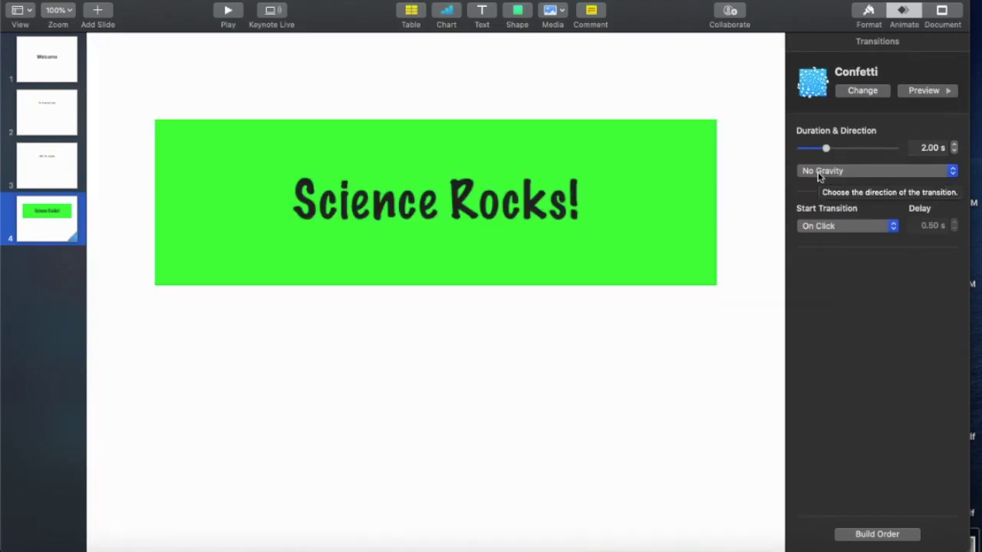
click(862, 91)
click(812, 184)
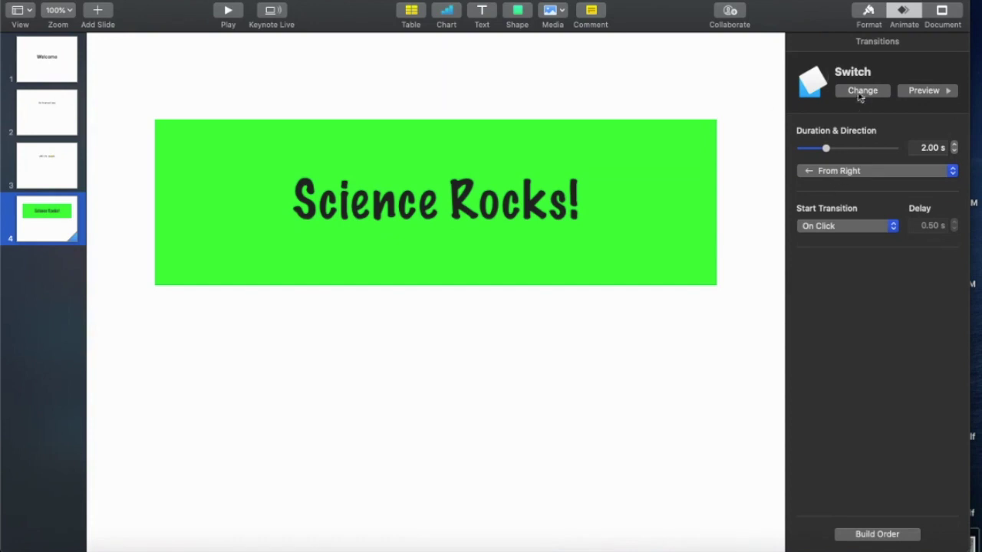
click(863, 91)
click(834, 197)
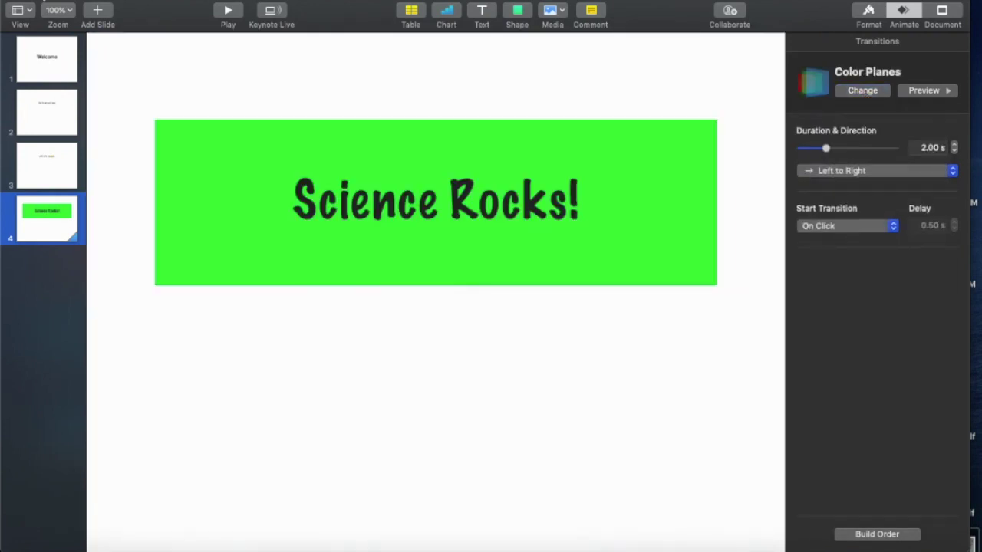
click(885, 70)
click(872, 237)
click(875, 62)
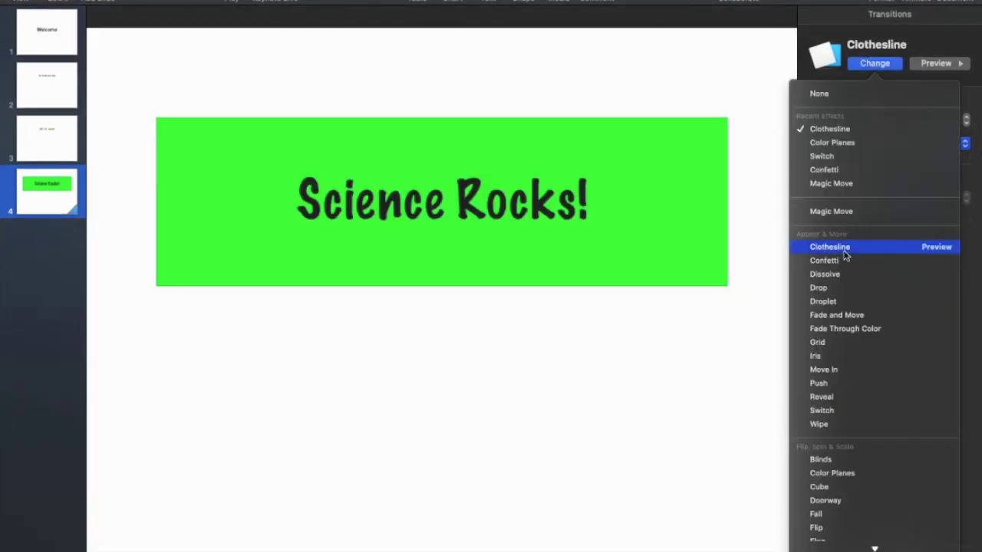
click(826, 274)
- Settle on Confetti for slide 4 after trying Fade and Move
click(872, 67)
click(852, 316)
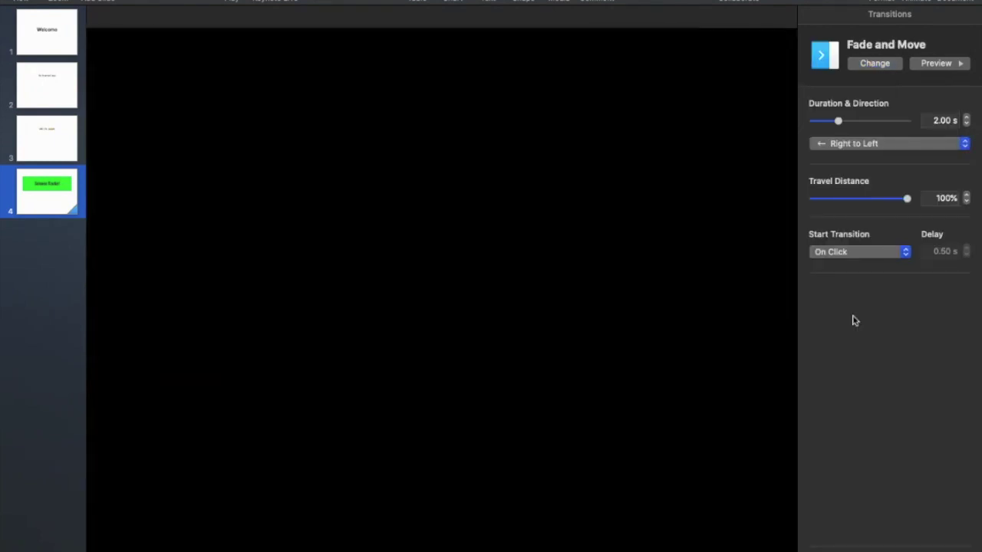
click(875, 63)
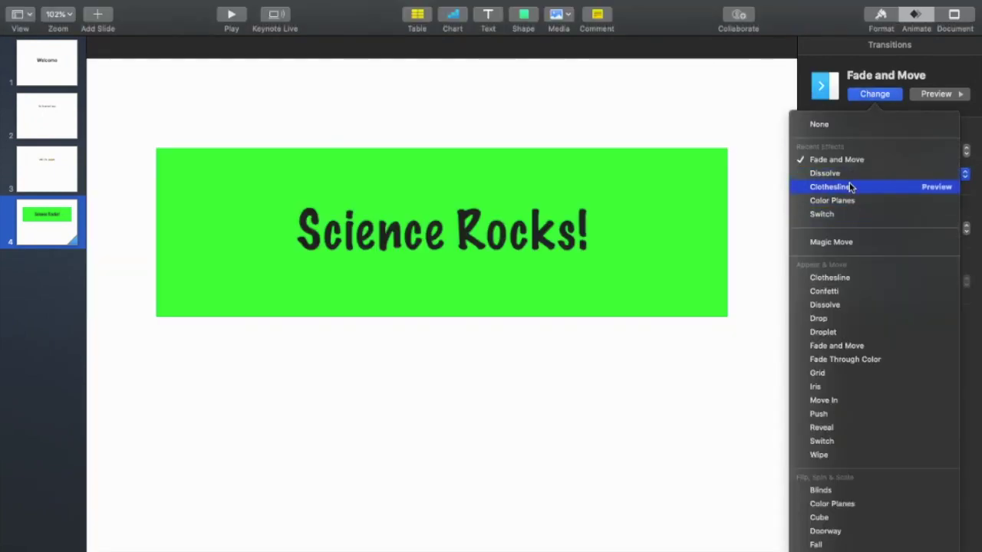
click(839, 290)
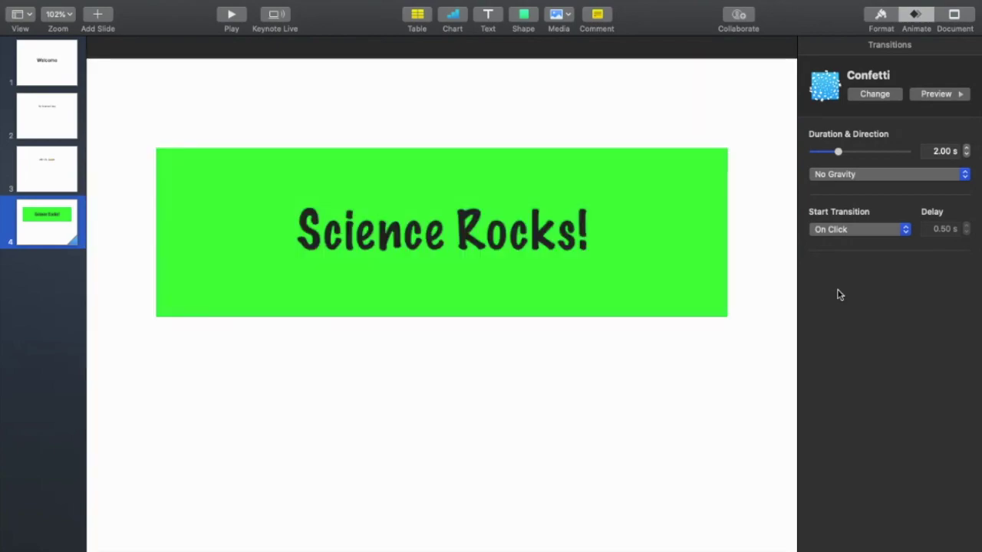
- Review slides 1–3, ending on the area beneath slide 3's credit line
click(44, 172)
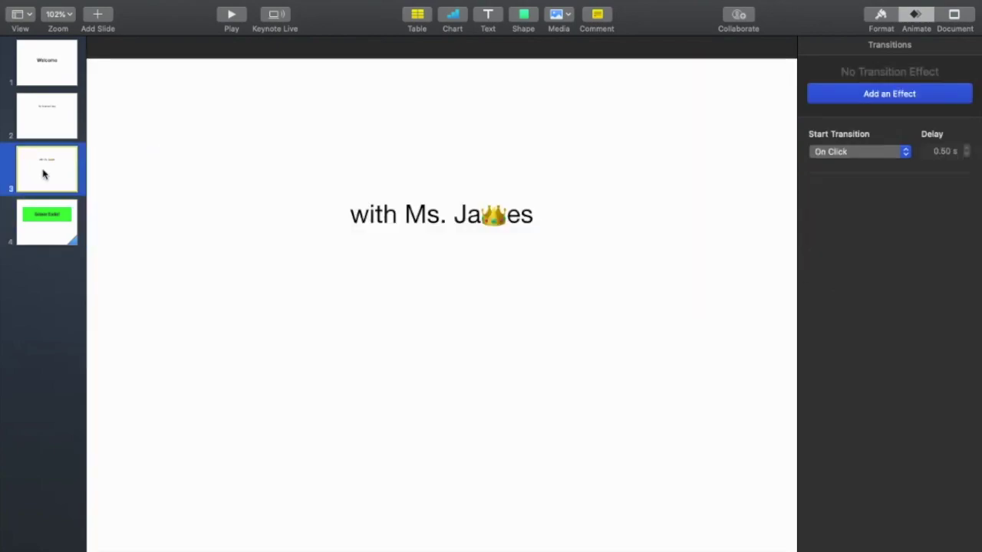
click(58, 74)
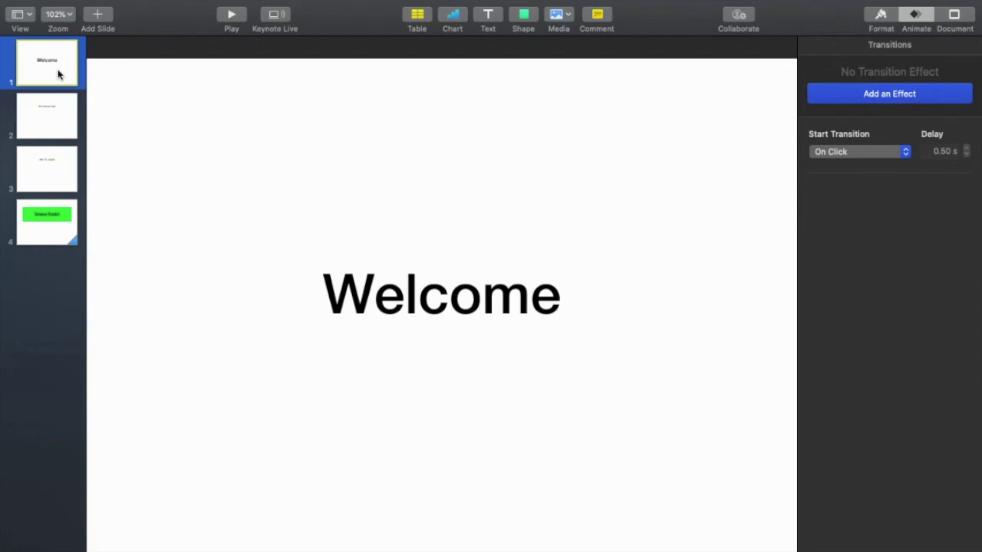
click(61, 102)
click(308, 248)
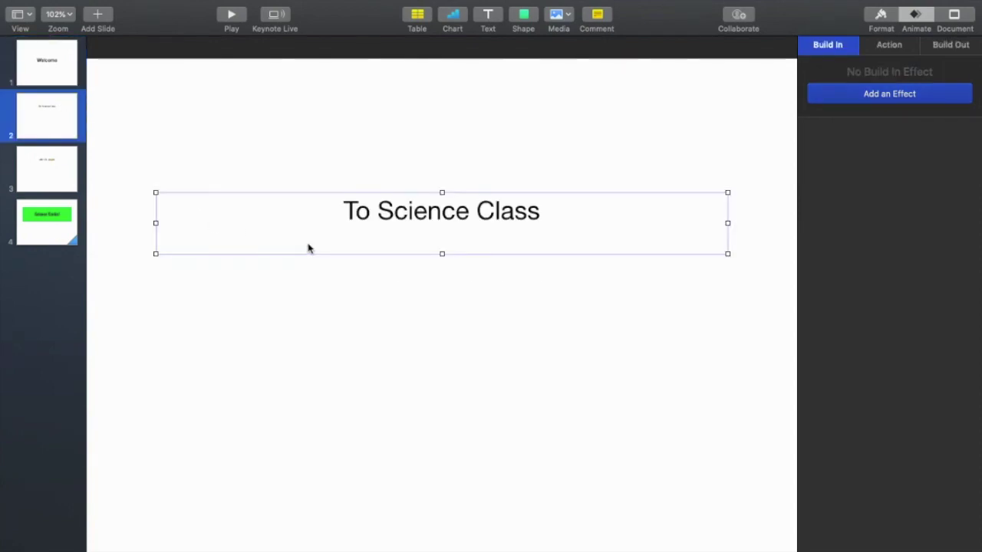
click(64, 179)
right_click(512, 294)
click(461, 283)
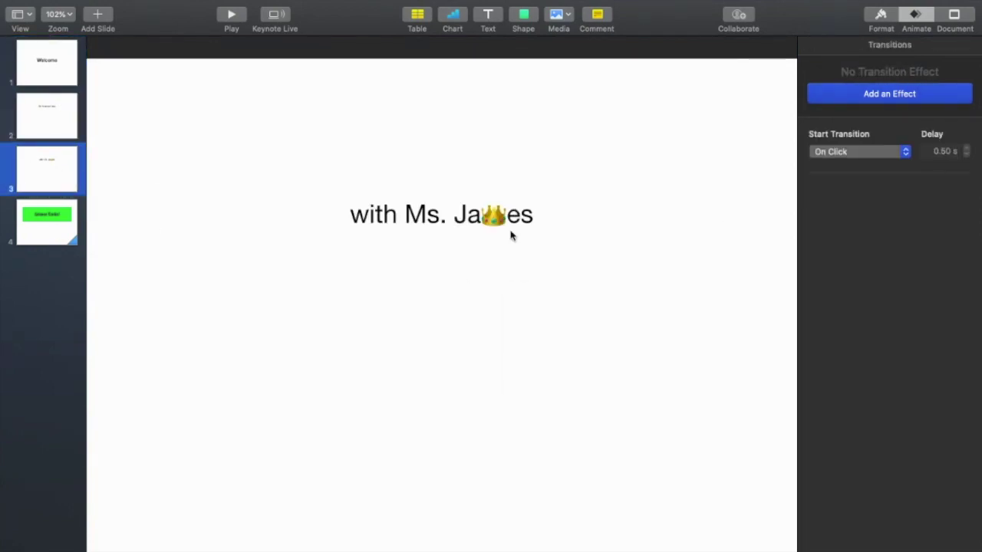
click(554, 234)
click(441, 322)
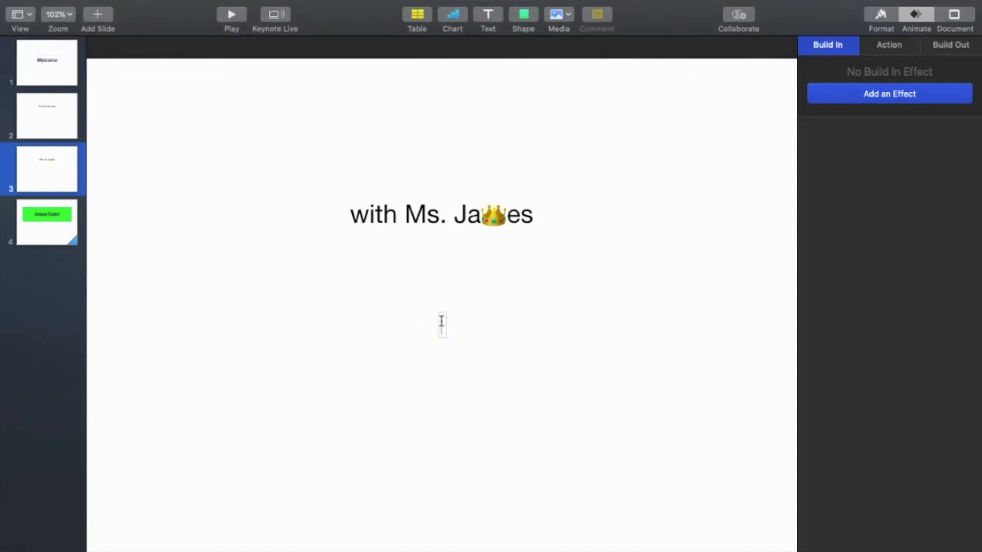
- Paste the copied crowned thumbs-up Memoji onto slide 3 after browsing the emoji picker
key(ctrl+super+space)
scroll(455, 140, down, 5)
scroll(455, 141, up, 10)
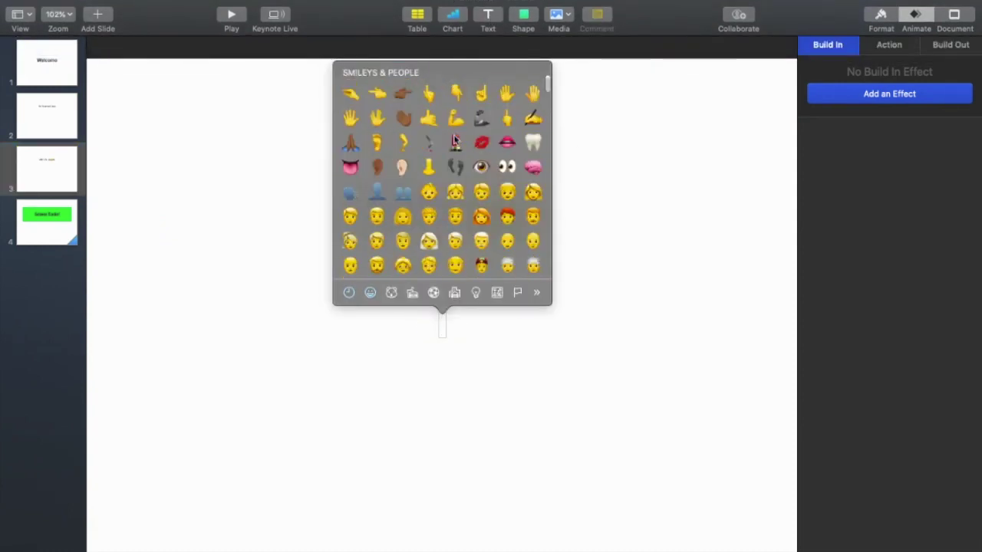
click(508, 112)
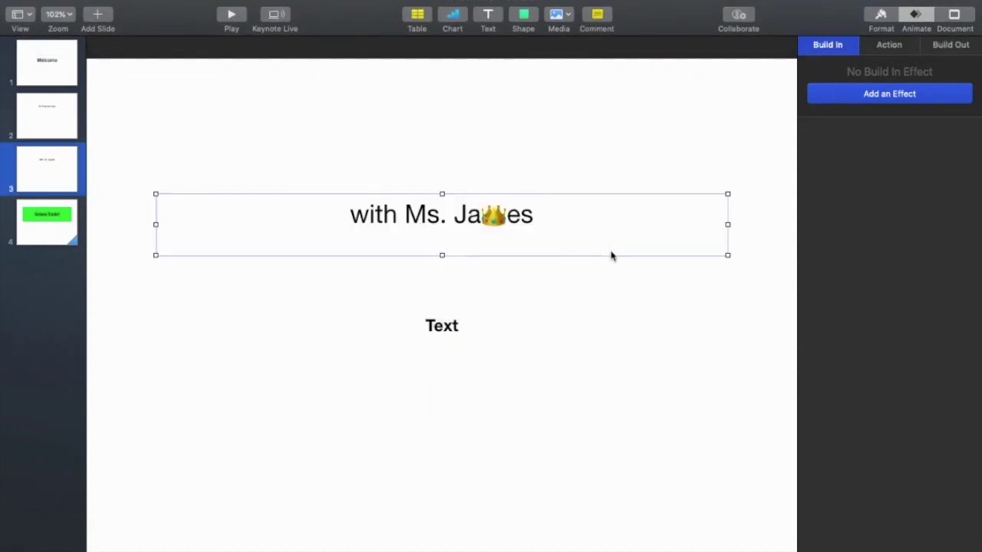
click(441, 325)
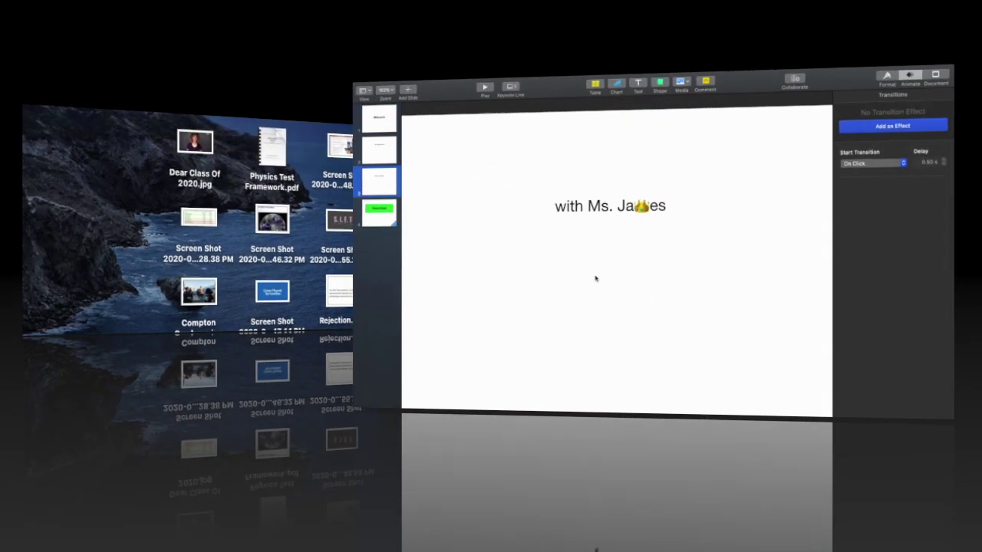
key(super+v)
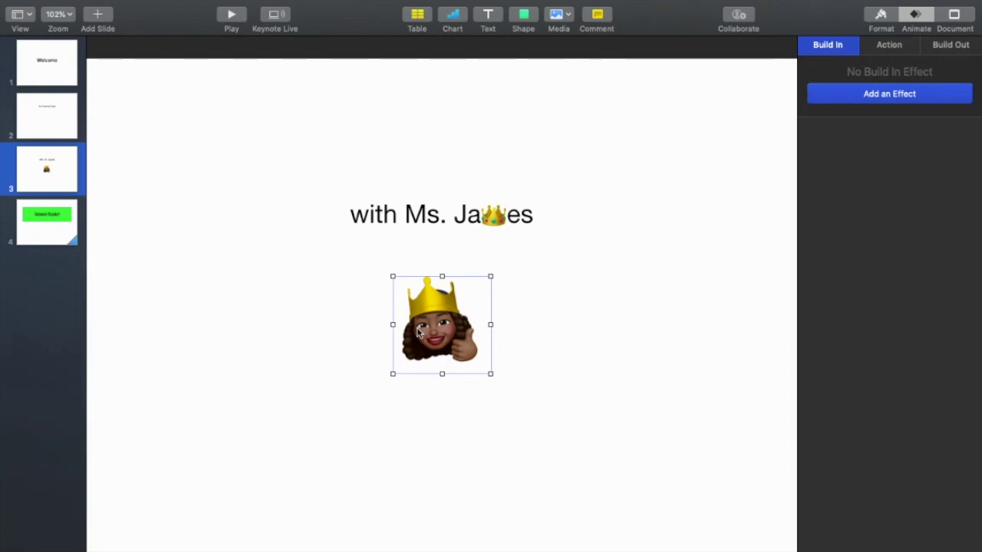
- Drag the Memoji up so it sits centred directly under slide 3's credit line
drag(418, 331, 525, 219)
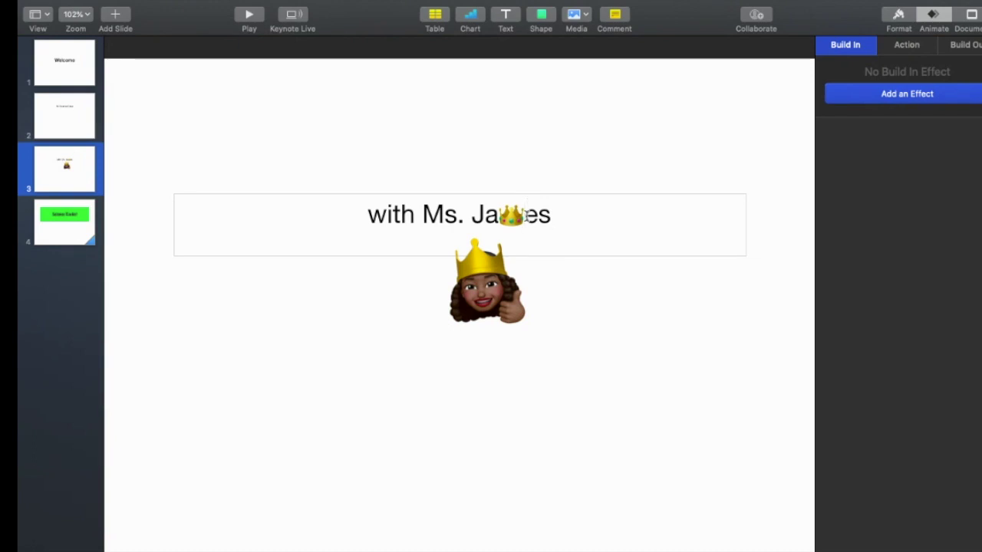
click(525, 343)
mouse_move(491, 295)
mouse_down()
mouse_move(592, 223)
mouse_move(467, 285)
mouse_up()
click(596, 309)
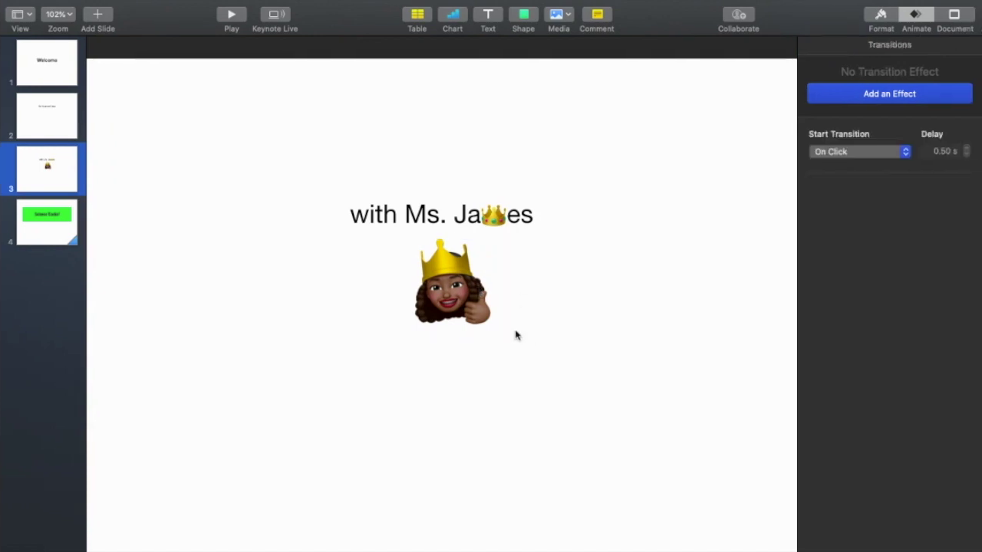
right_click(49, 164)
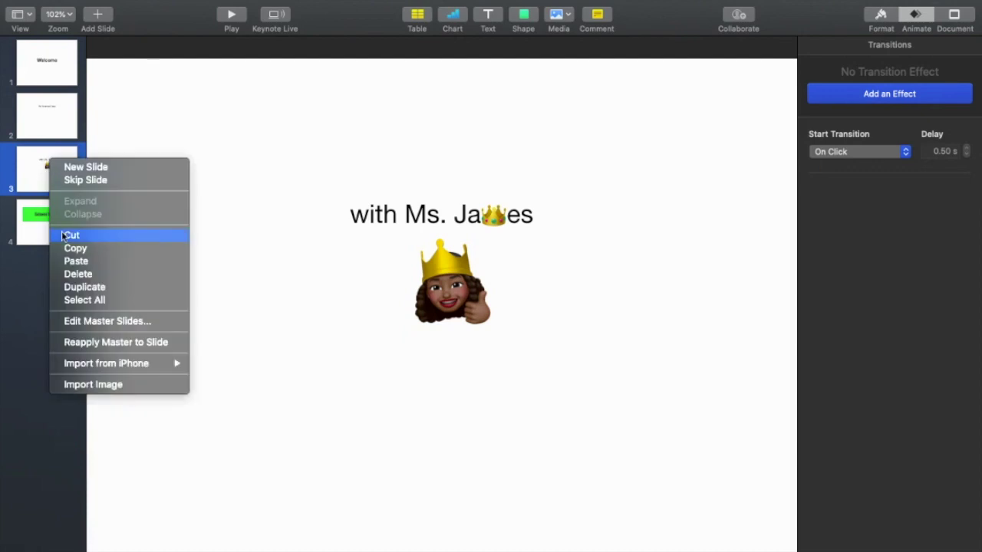
- Duplicate the Memoji slide twice, moving the Memoji right, then up beside the title's end
click(77, 287)
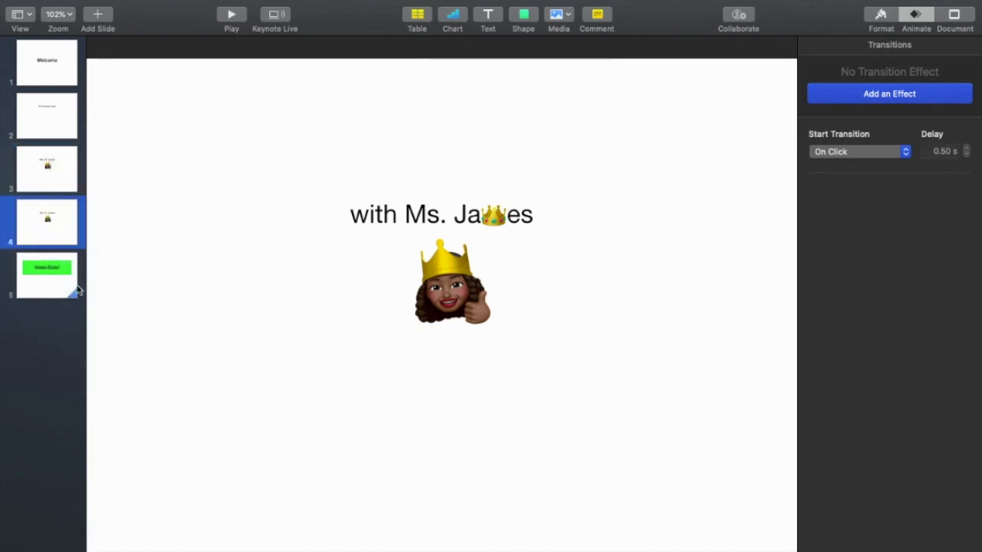
mouse_move(458, 304)
mouse_down()
mouse_move(549, 290)
mouse_move(525, 293)
mouse_up()
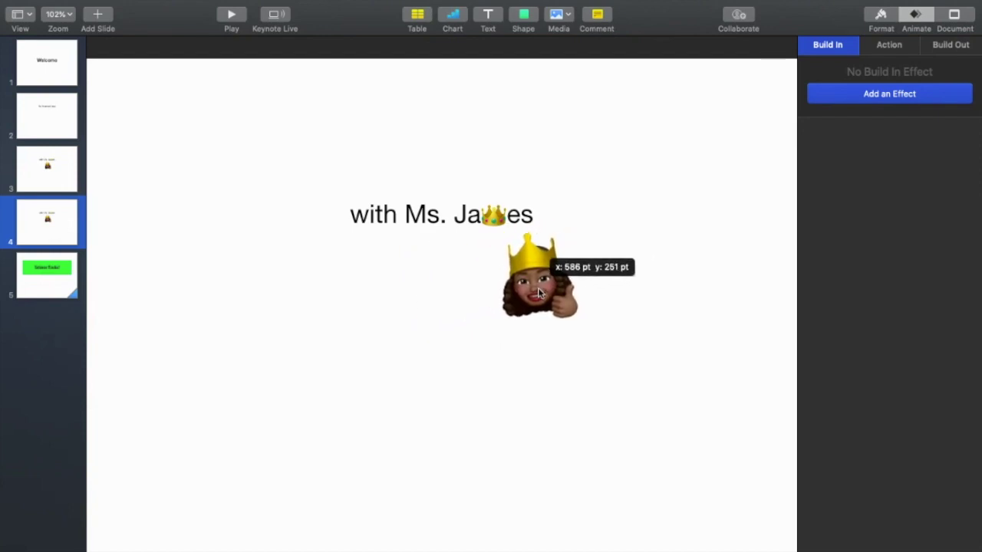
drag(525, 293, 526, 290)
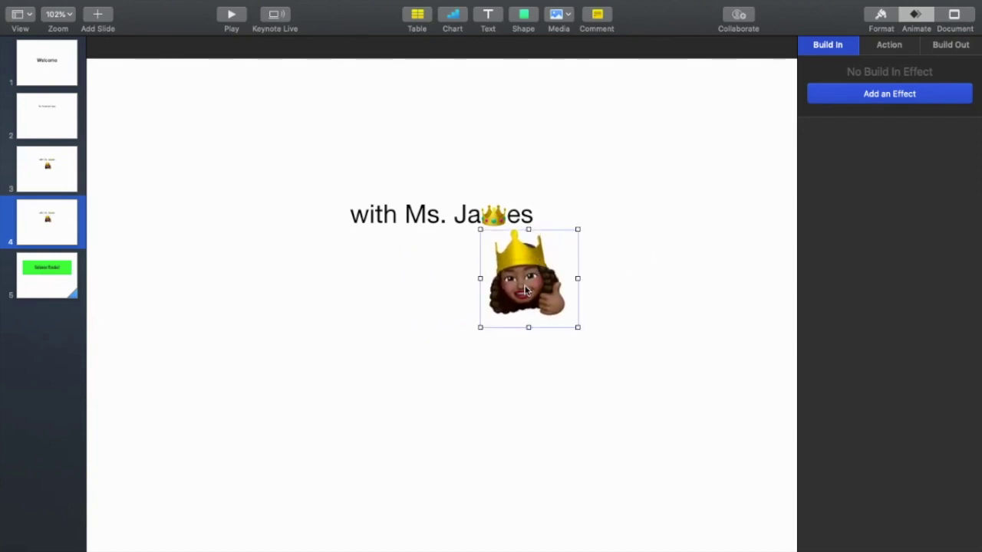
right_click(49, 221)
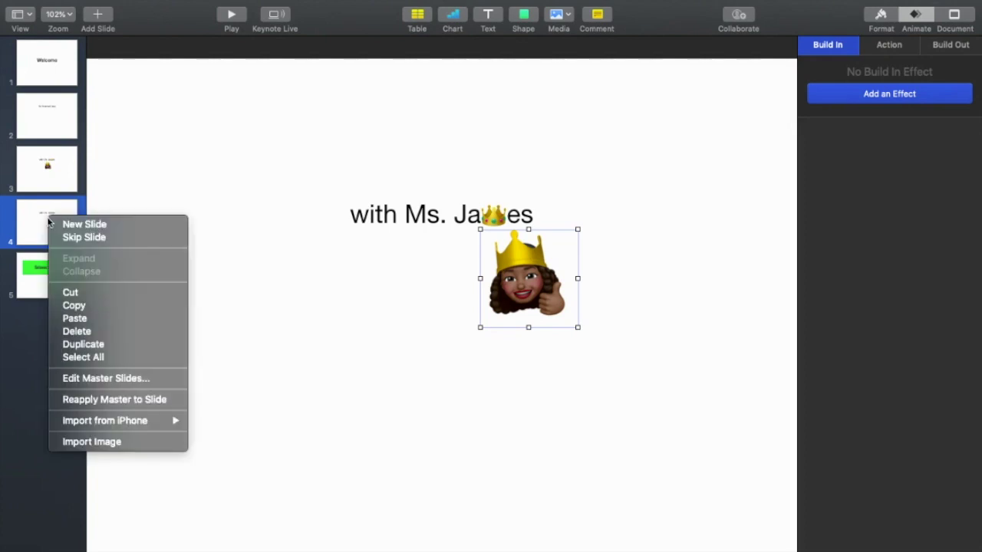
click(70, 346)
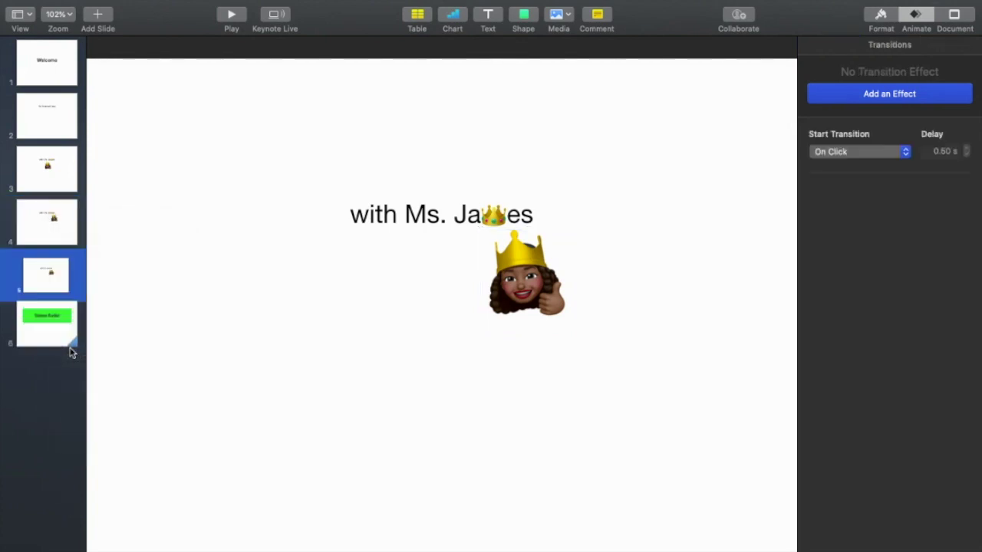
drag(539, 289, 594, 244)
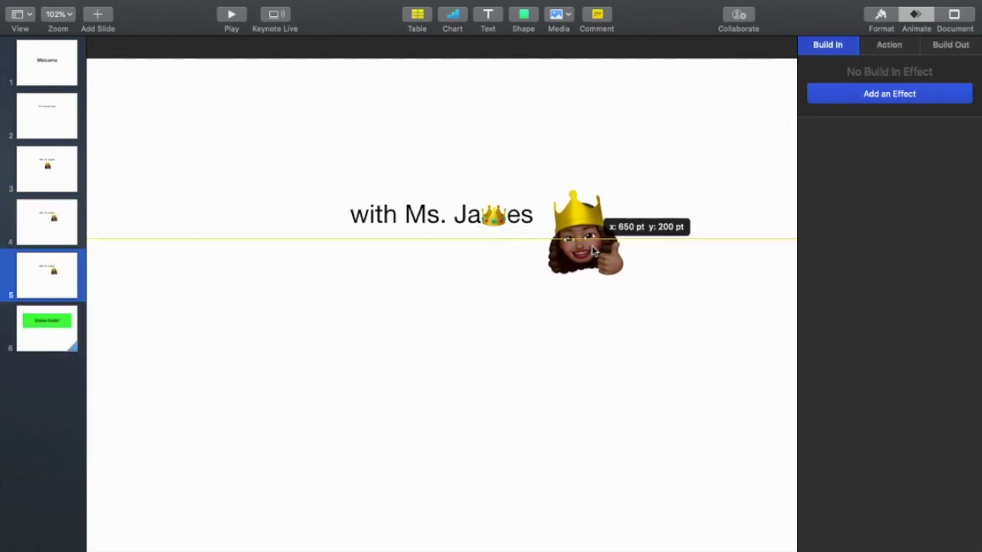
drag(594, 244, 591, 243)
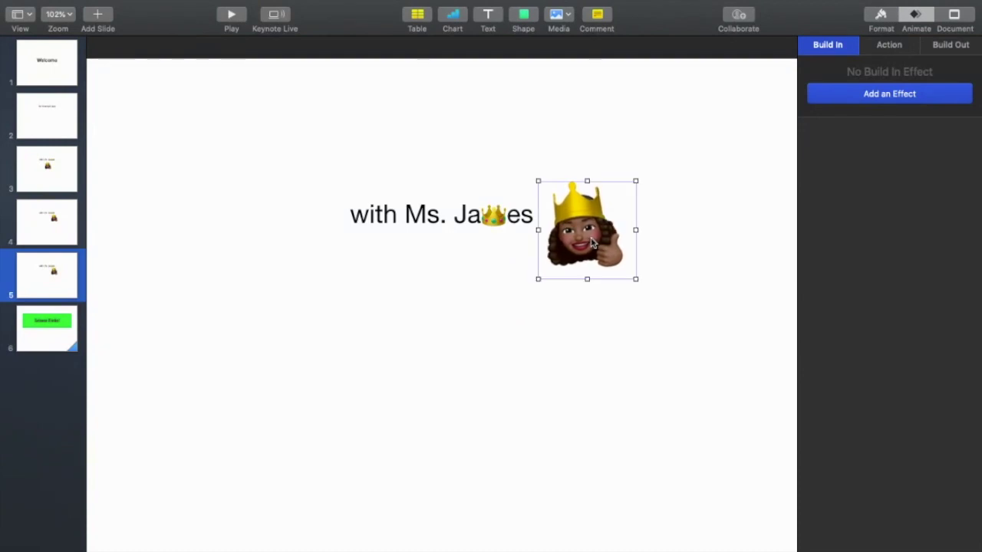
- Duplicate slide 5, moving the Memoji over the title's end and enlarging it
right_click(53, 282)
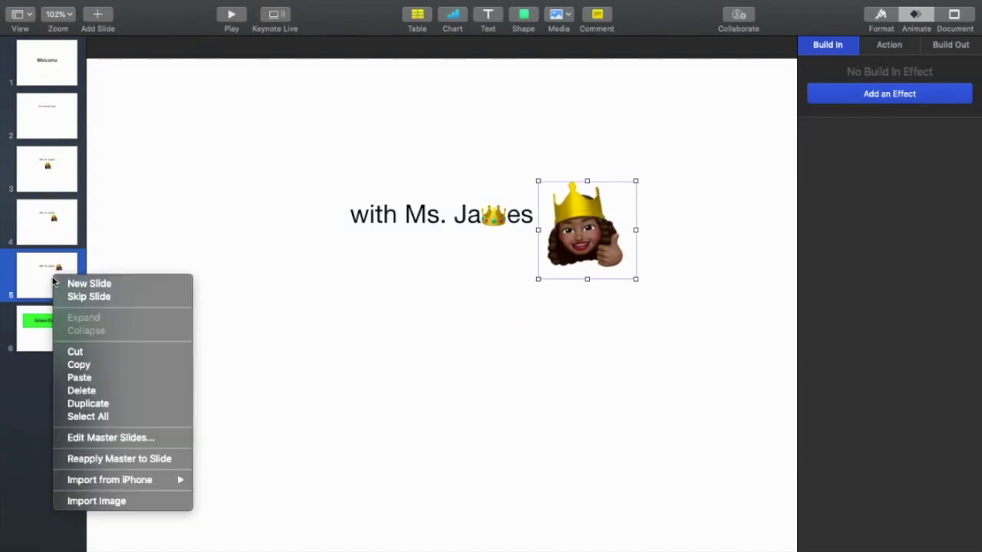
click(84, 404)
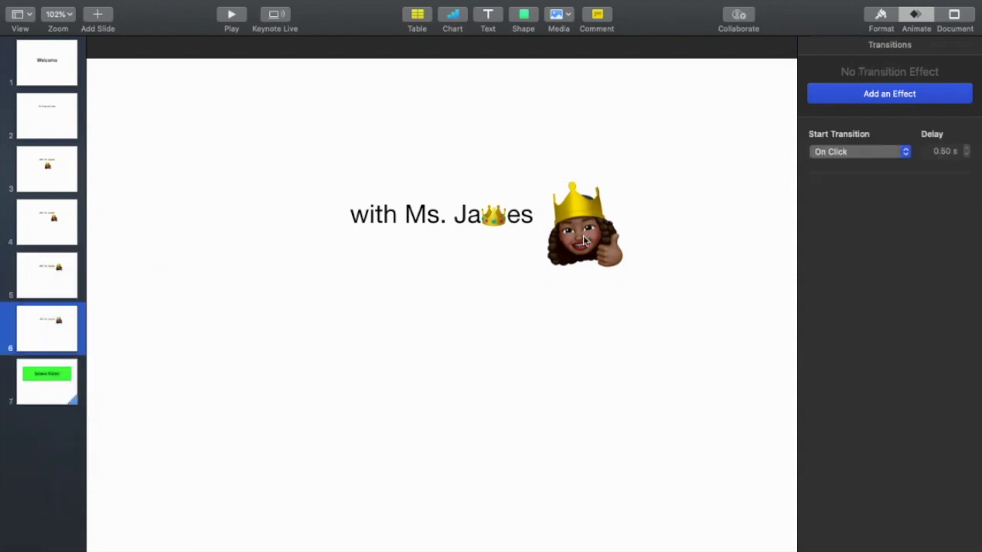
mouse_move(584, 241)
mouse_down()
mouse_move(500, 201)
mouse_move(495, 221)
mouse_up()
drag(546, 256, 604, 302)
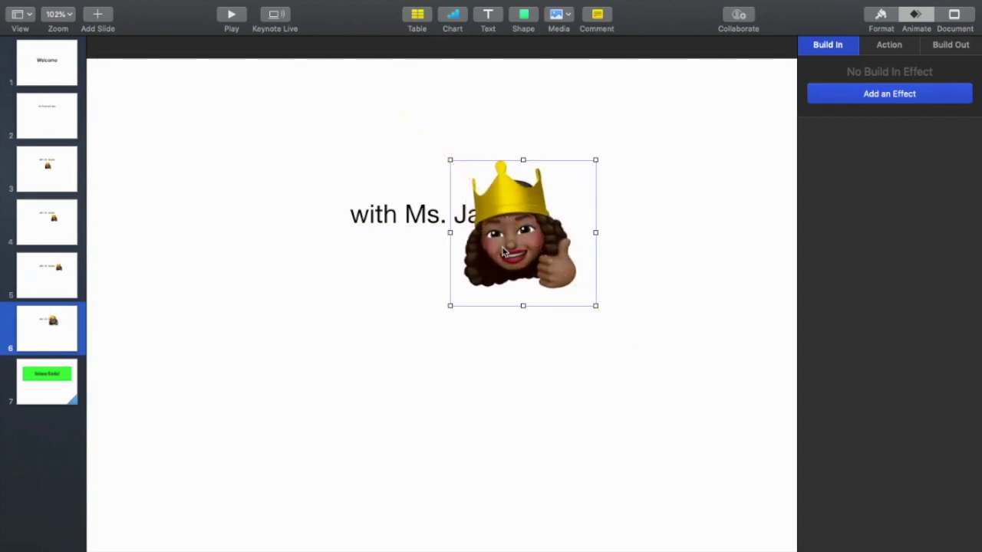
- Enlarge slide 6's Memoji and position it over the end of the credit line
drag(505, 251, 469, 226)
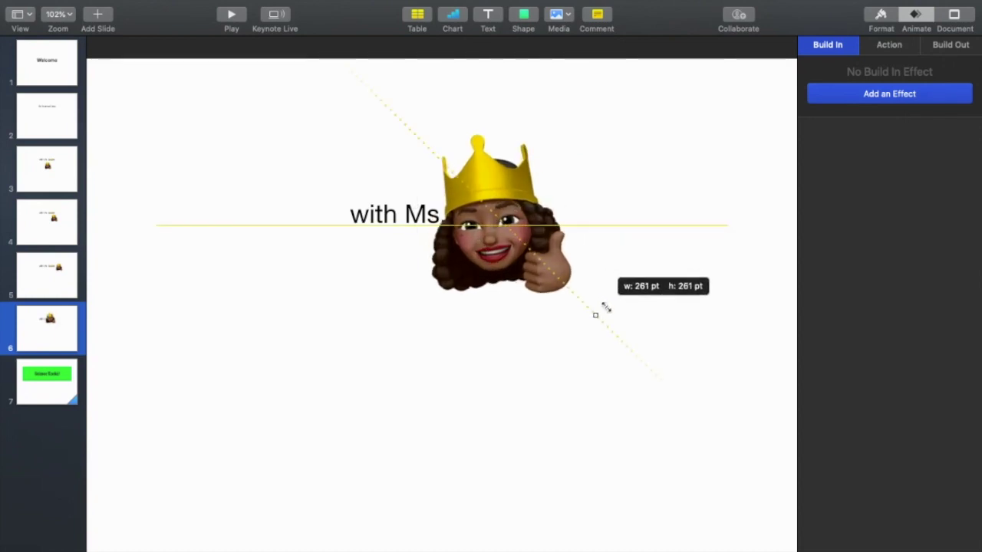
drag(560, 279, 597, 313)
drag(493, 266, 467, 239)
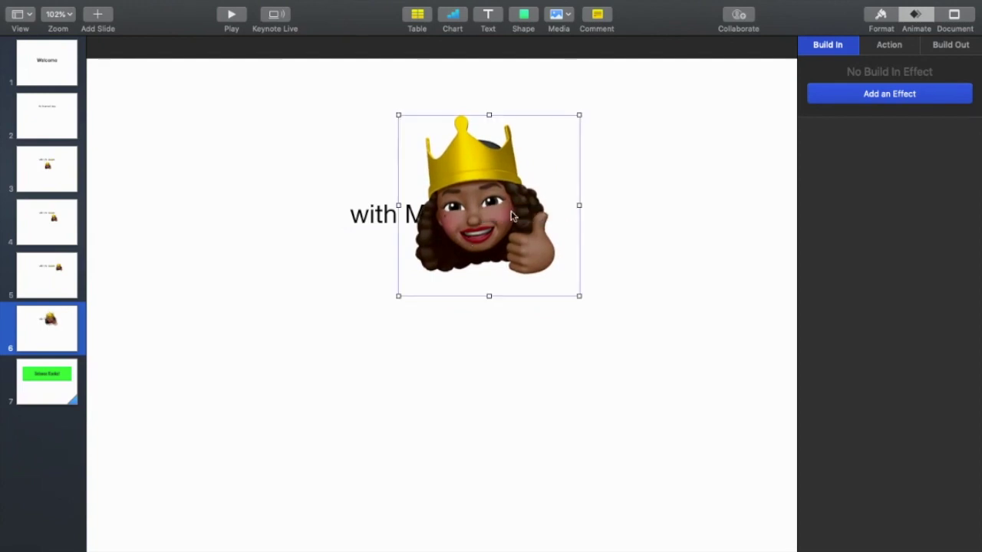
- Review the Memoji's Action and Build Out animation options and its Arrange settings
click(909, 46)
click(951, 48)
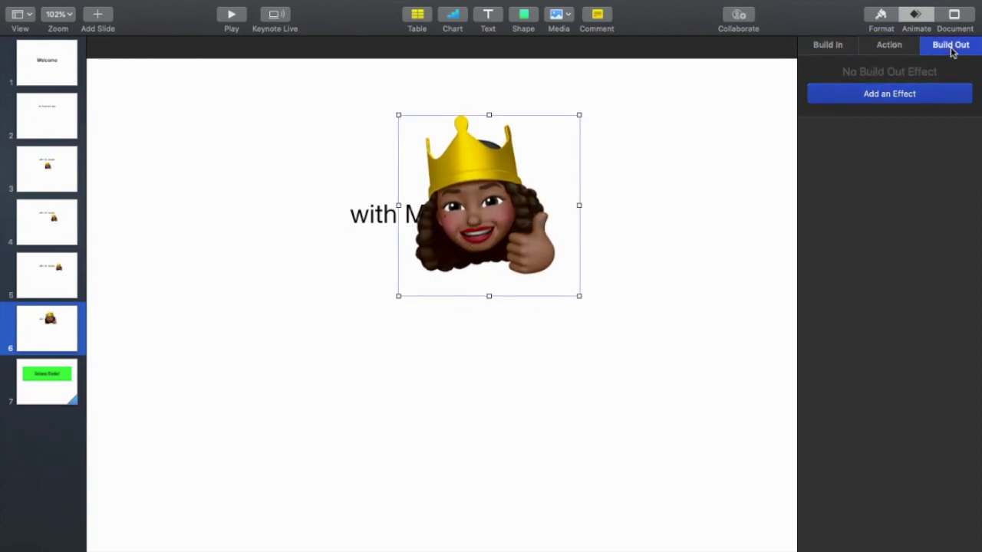
click(891, 44)
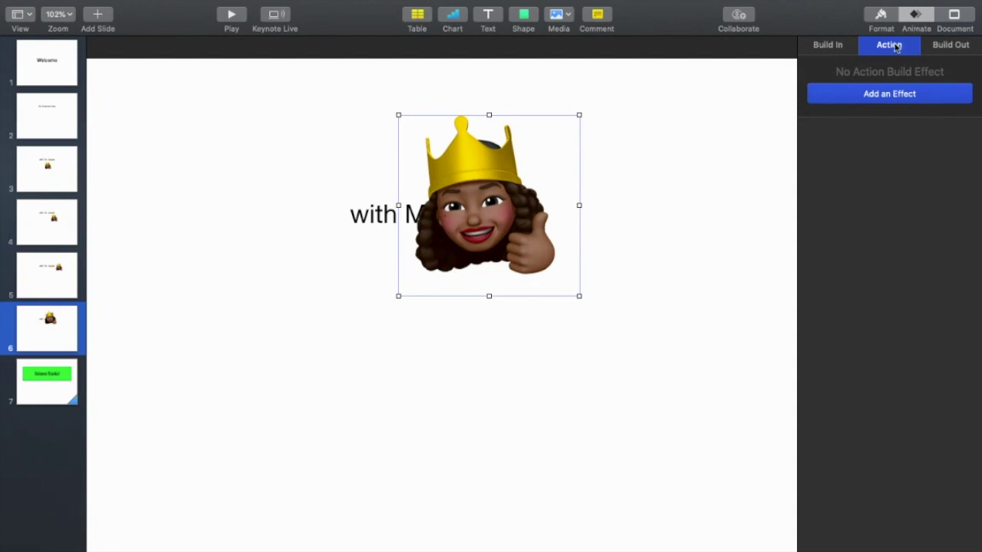
click(881, 17)
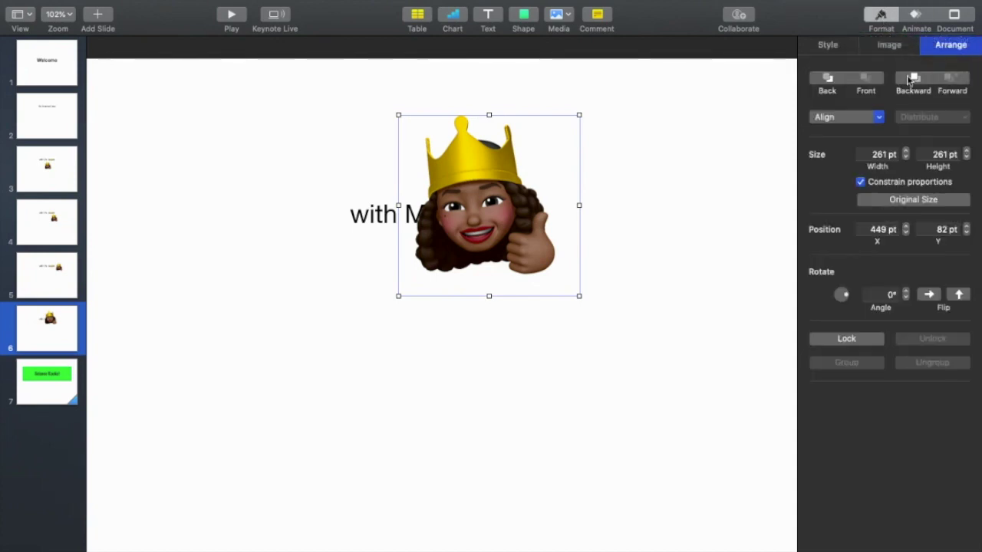
- Send the Memoji behind the subtitle and select the subtitle line, briefly testing a reflection
click(828, 82)
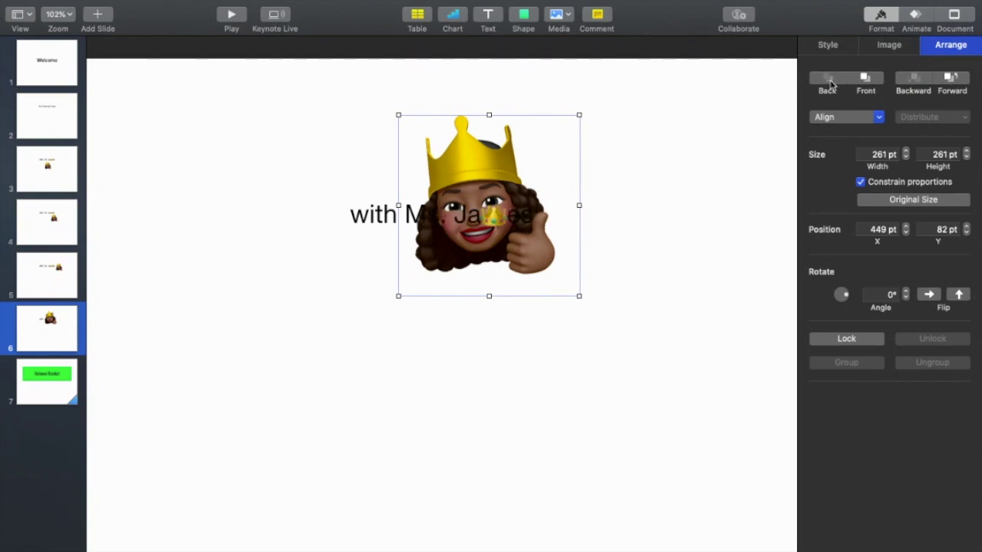
click(332, 237)
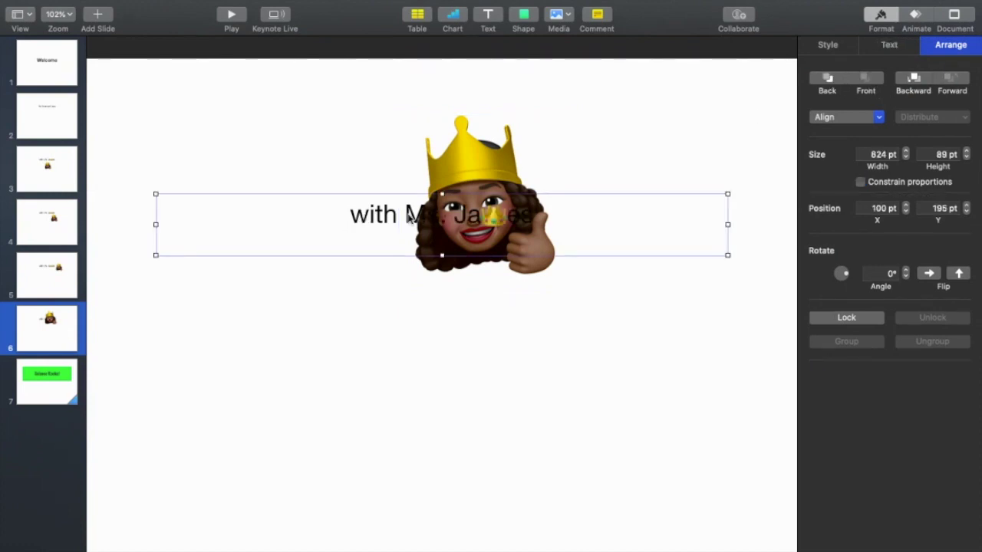
click(570, 223)
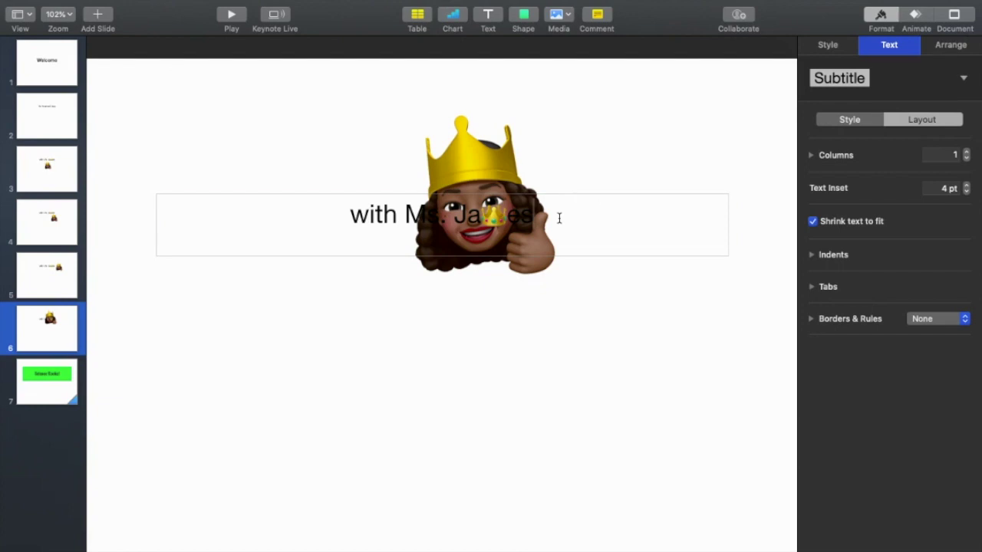
drag(559, 217, 356, 214)
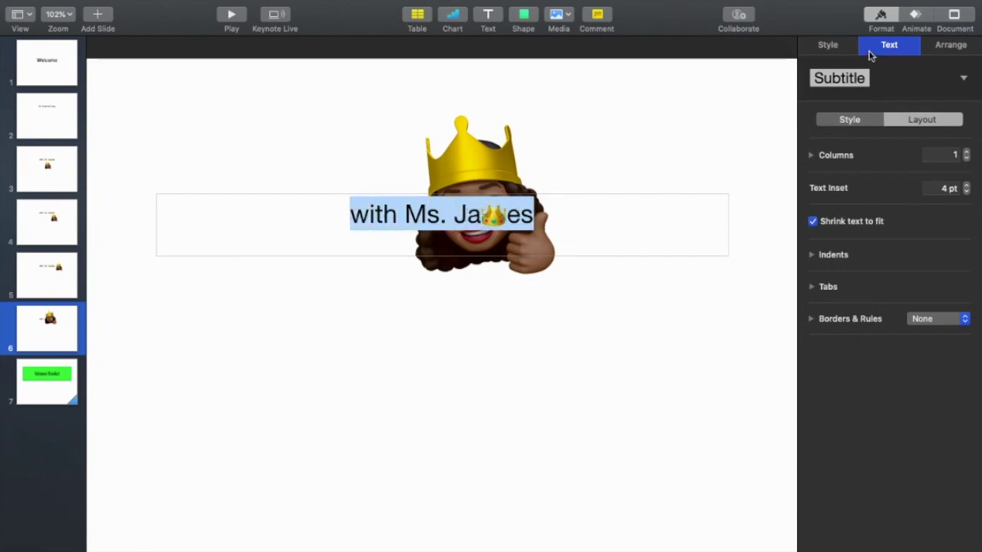
click(829, 45)
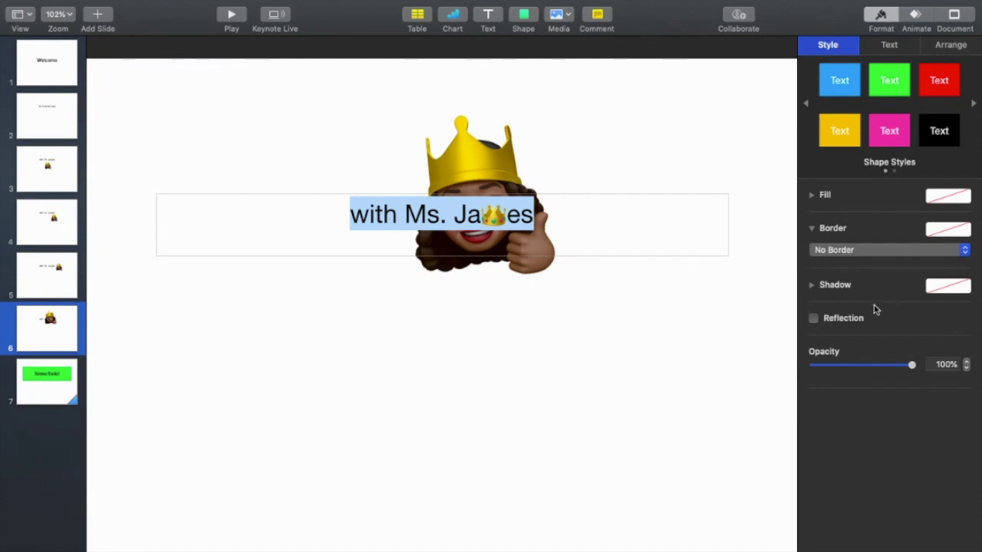
click(814, 319)
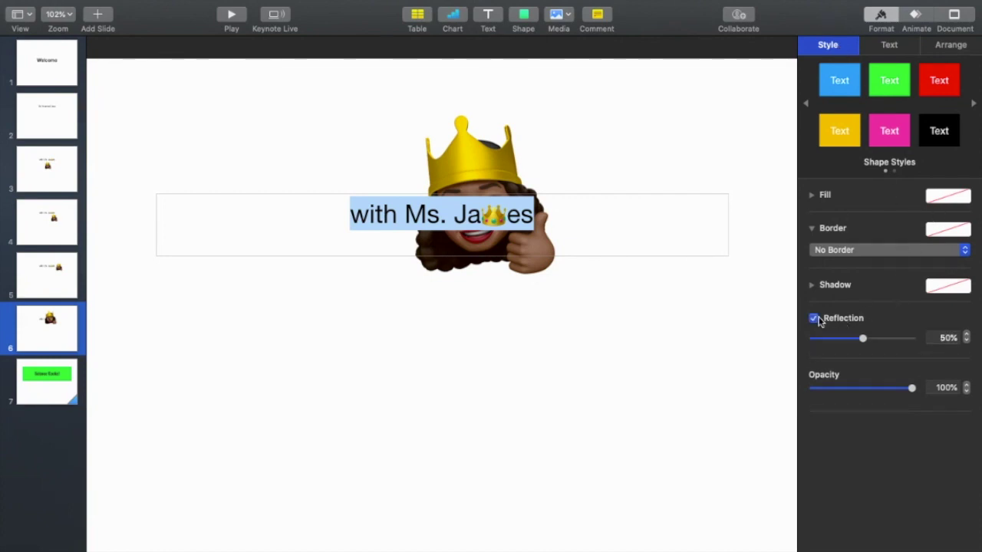
click(814, 319)
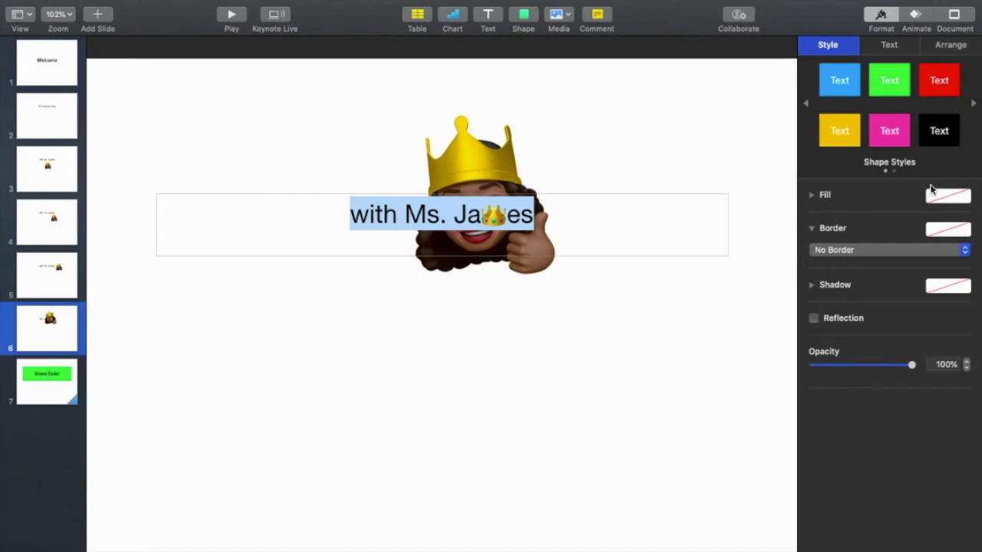
- Give the subtitle text box a solid white Color Fill
click(897, 48)
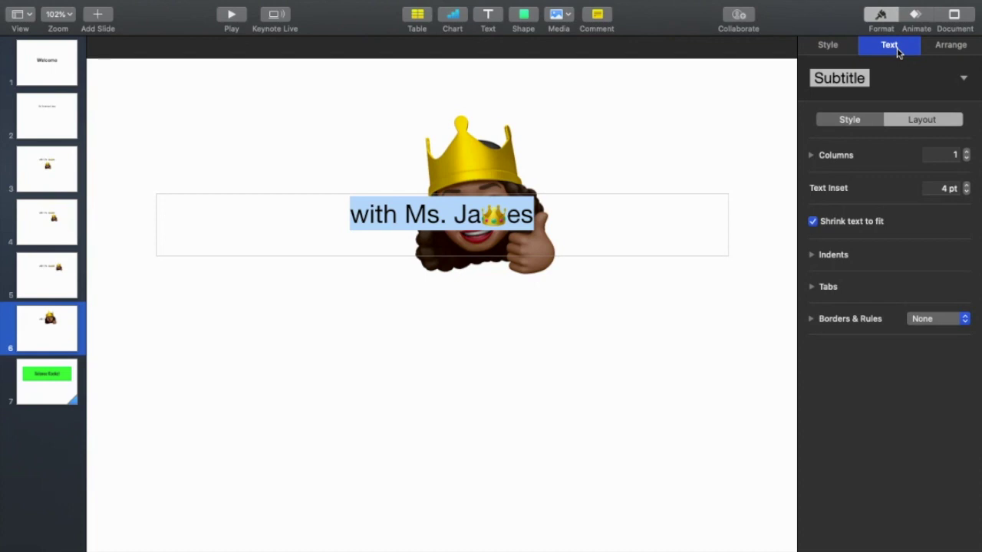
click(955, 48)
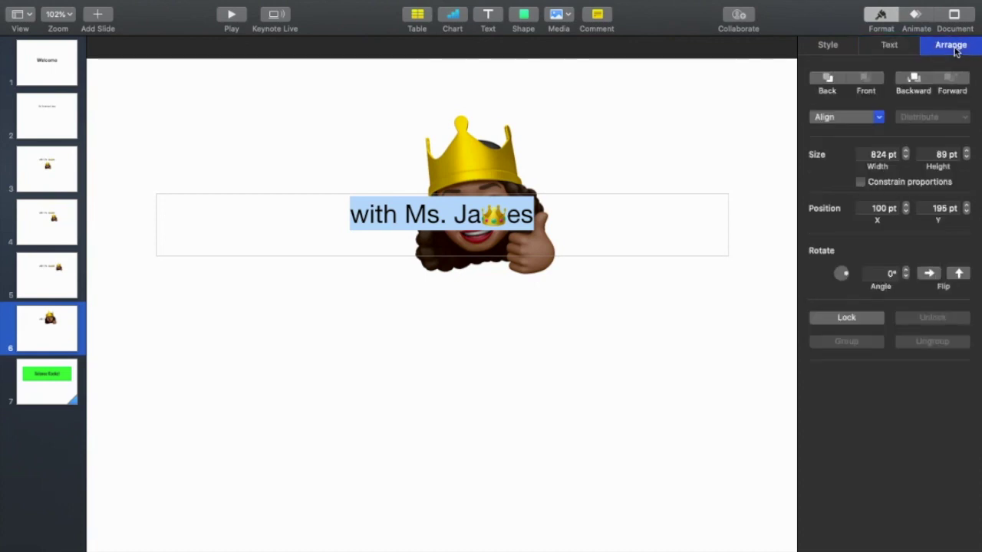
click(846, 50)
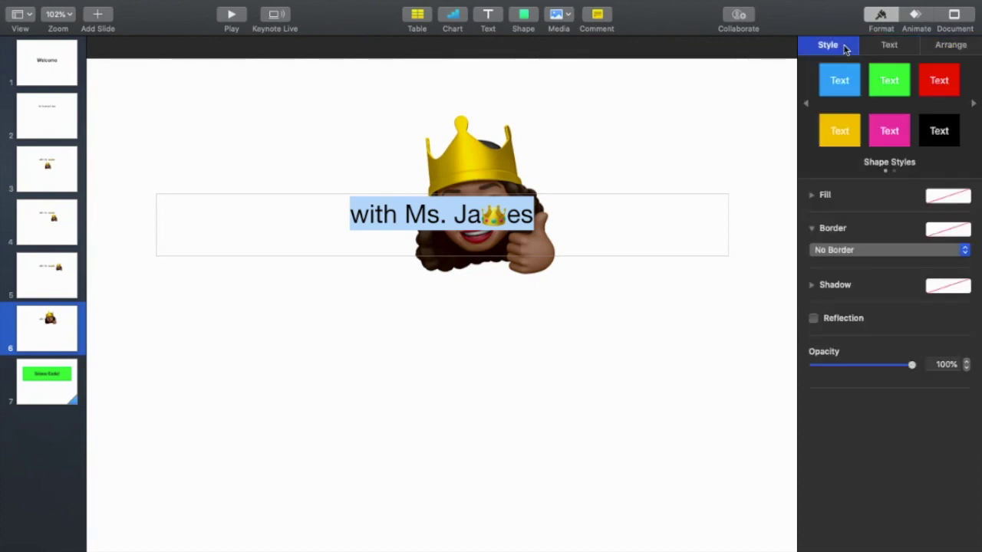
click(828, 197)
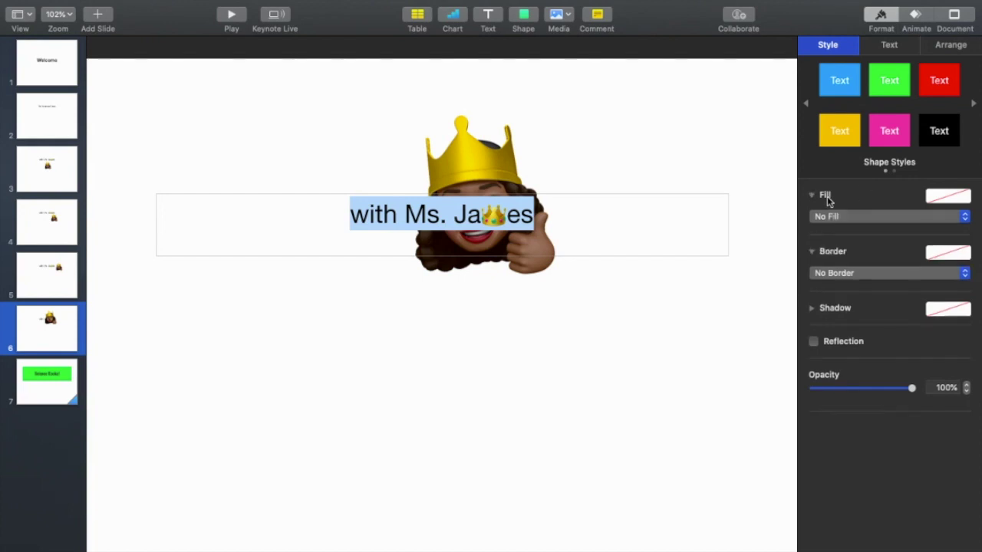
click(846, 218)
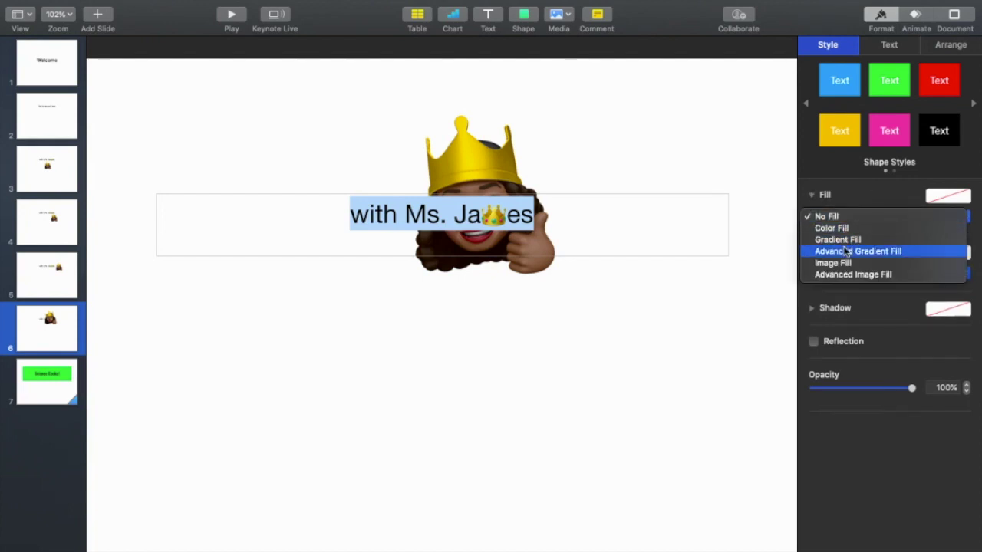
click(848, 228)
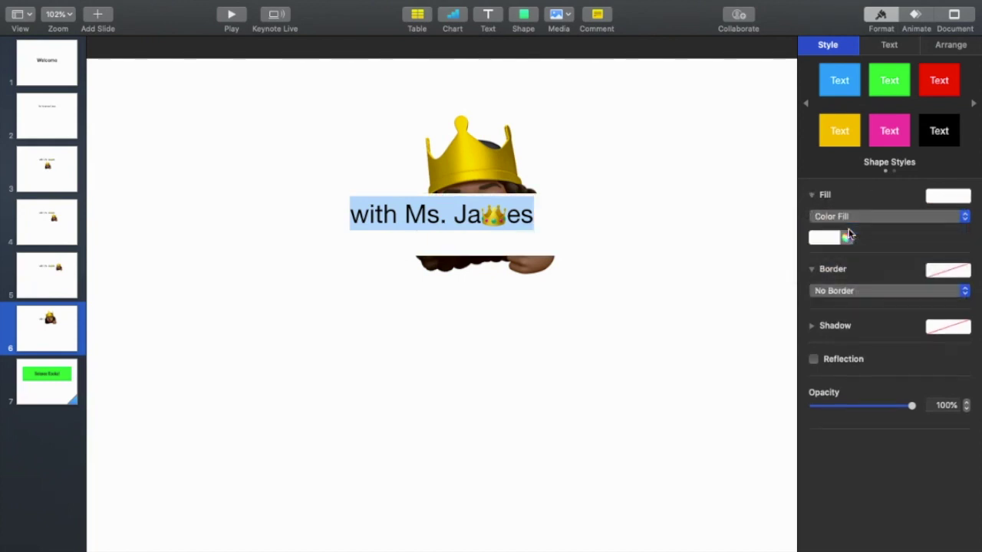
- Resize the subtitle box to fit its text and place it over the Memoji's bottom edge
click(629, 300)
click(572, 255)
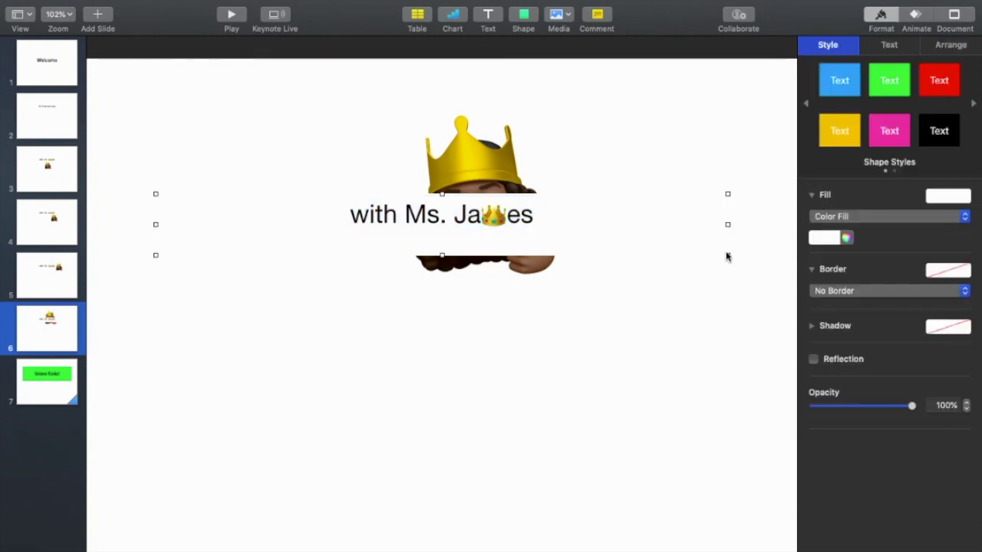
drag(728, 255, 446, 217)
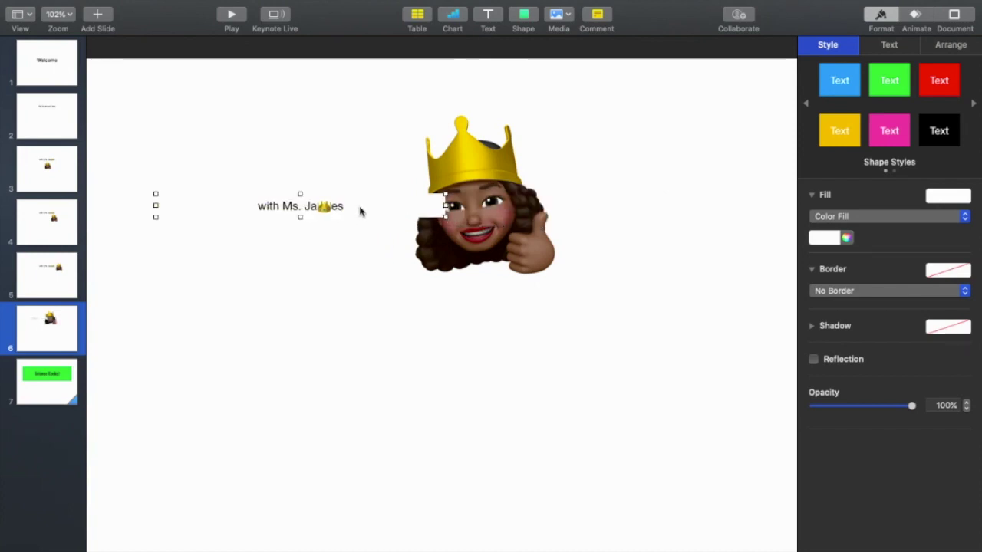
drag(360, 212, 538, 255)
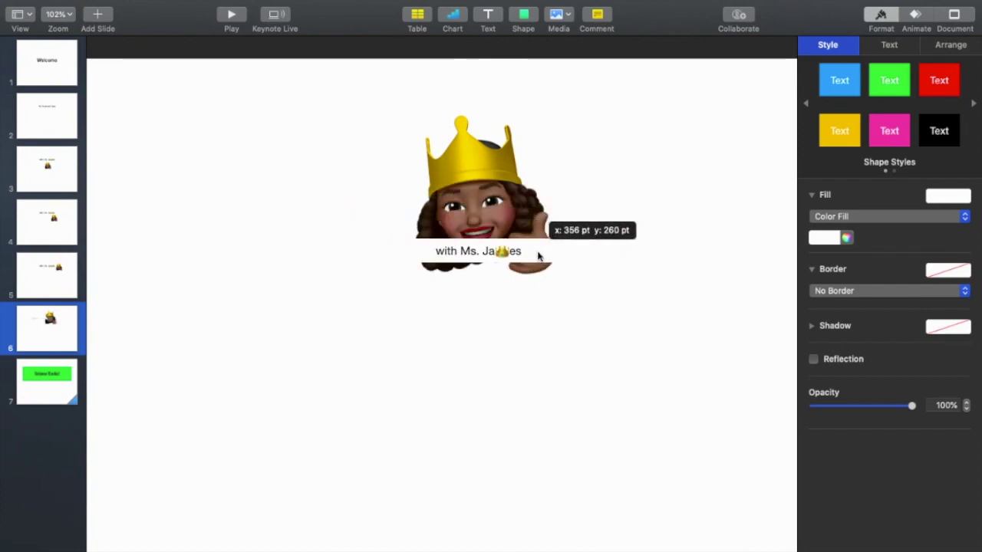
drag(538, 256, 540, 255)
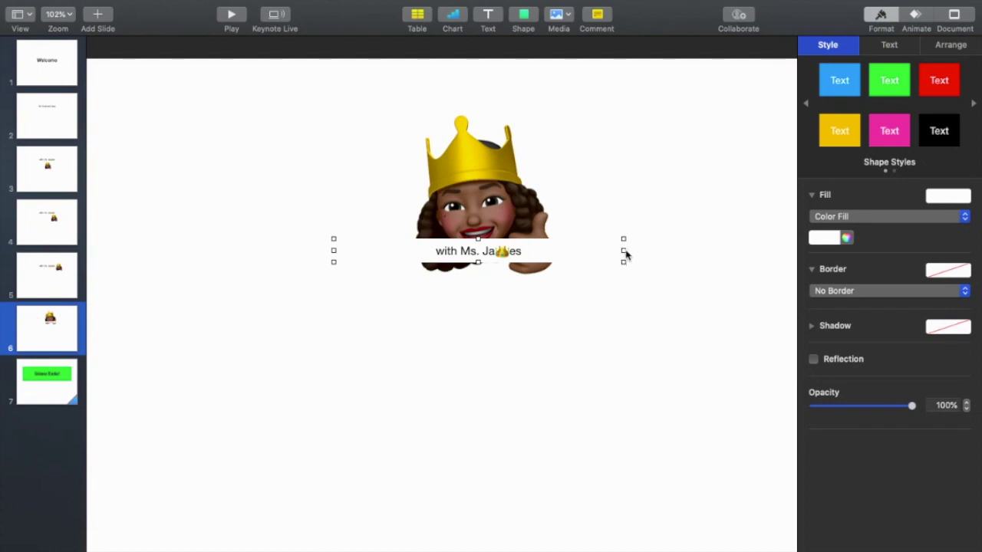
drag(623, 251, 665, 251)
drag(553, 247, 537, 261)
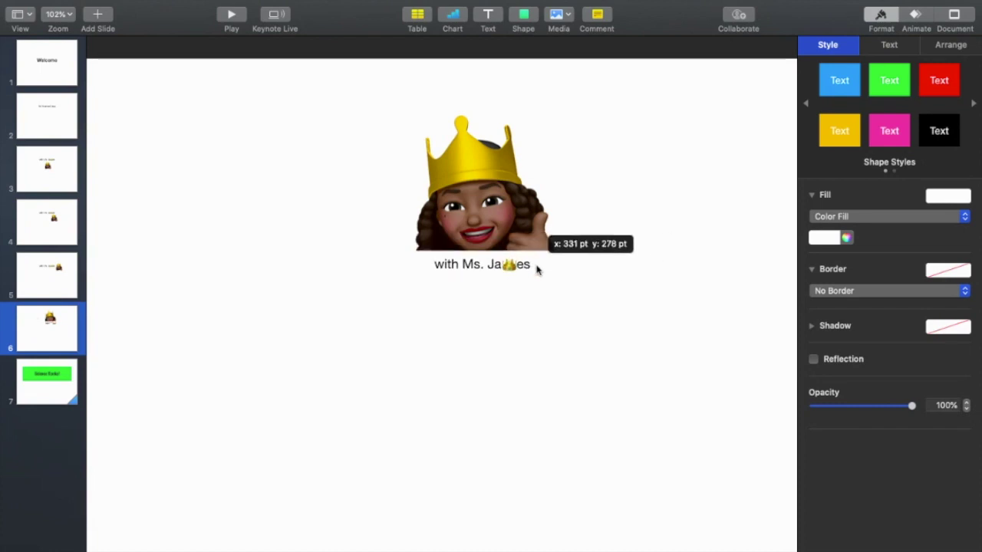
- Enlarge the Memoji at the top centre and move the subtitle just below it
click(571, 122)
drag(579, 114, 652, 43)
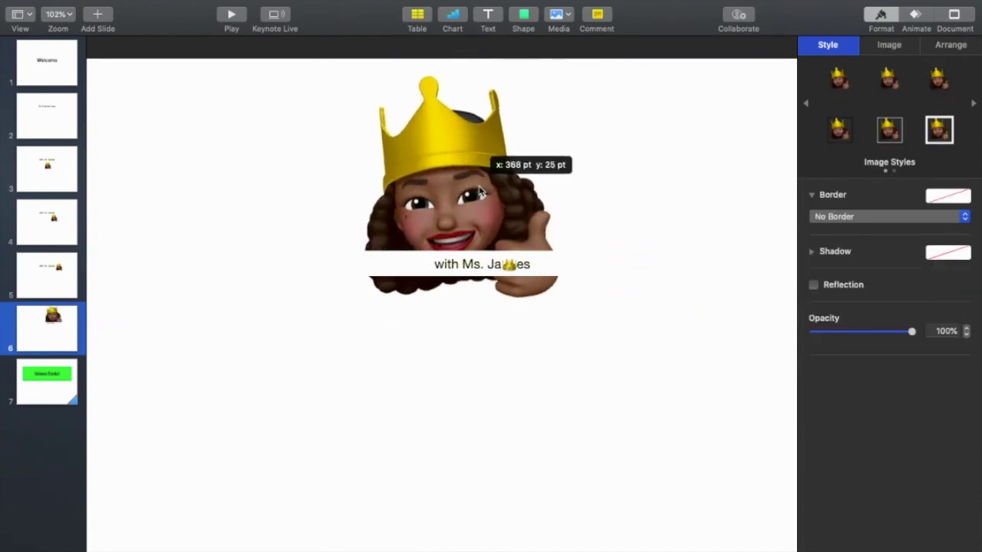
mouse_move(471, 248)
mouse_down()
mouse_move(434, 270)
mouse_move(482, 294)
mouse_up()
click(433, 270)
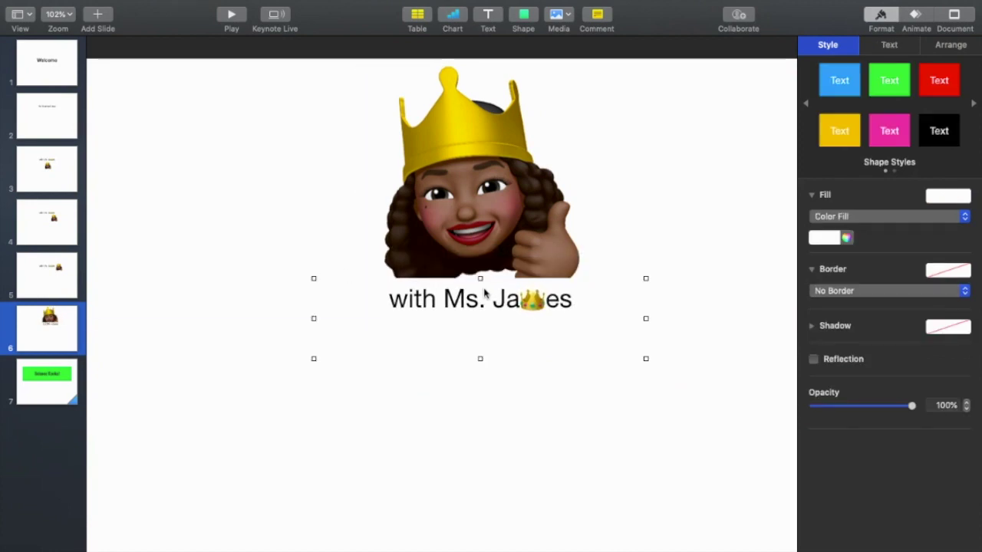
click(562, 251)
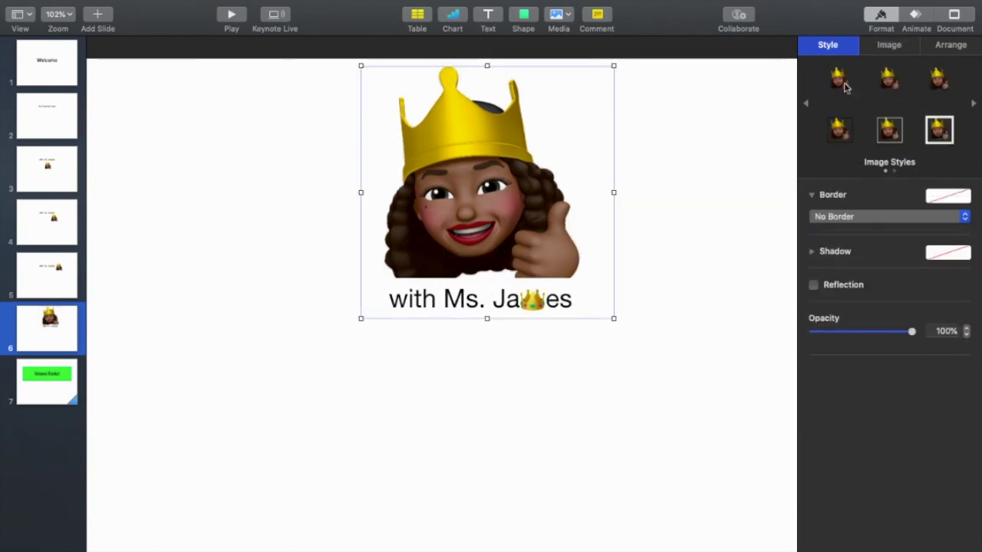
- Compare slide 6 with slide 5, then nudge the subtitle slightly left
click(501, 390)
click(500, 316)
click(474, 395)
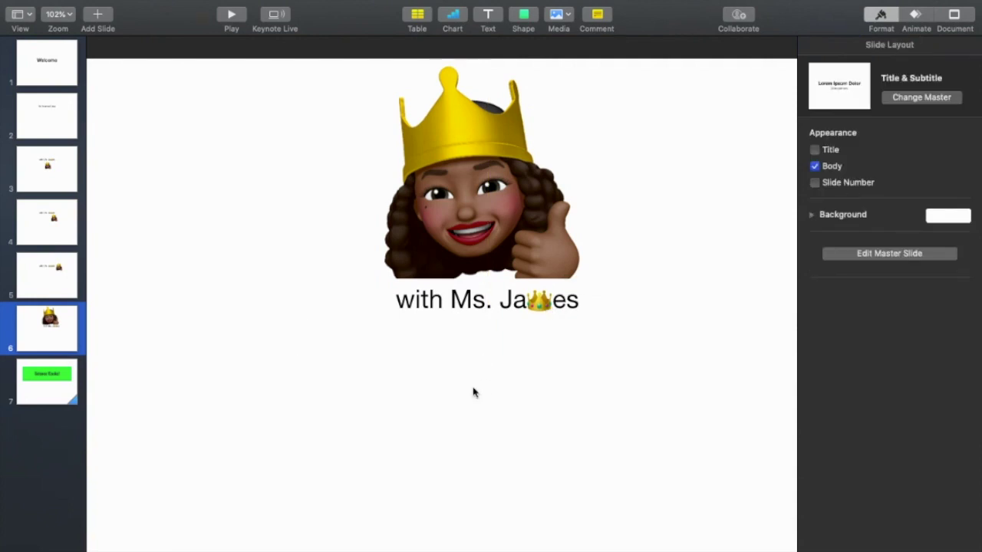
click(48, 293)
click(49, 326)
drag(527, 297, 520, 296)
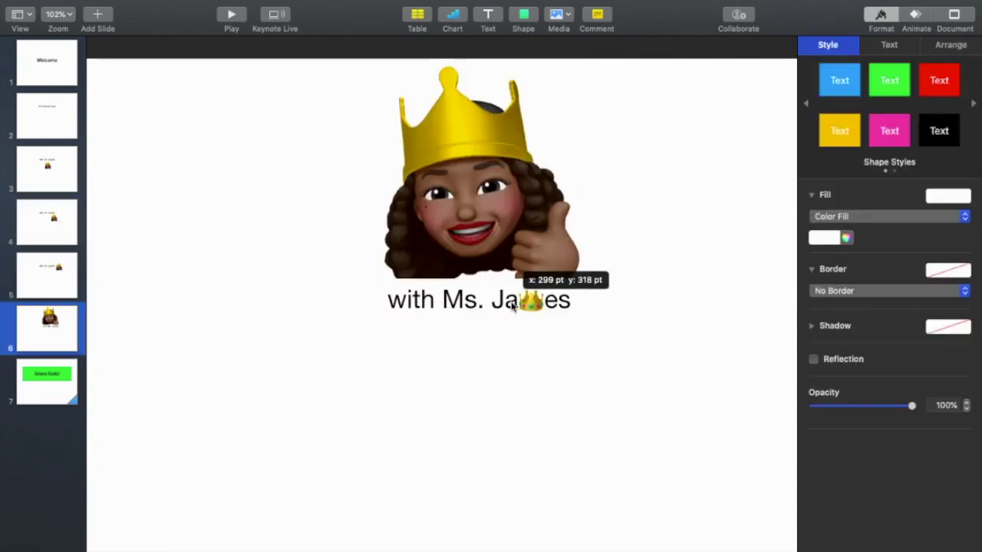
- Browse back and forth through slides 2 to 6 to compare their layouts
click(489, 414)
click(25, 227)
click(48, 169)
click(55, 119)
click(51, 169)
click(51, 222)
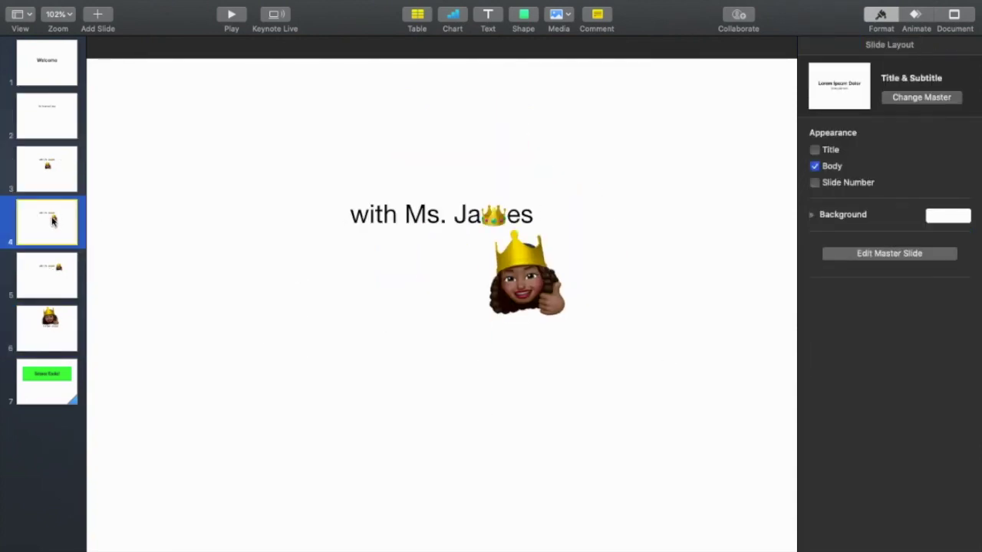
click(54, 331)
click(47, 169)
click(55, 272)
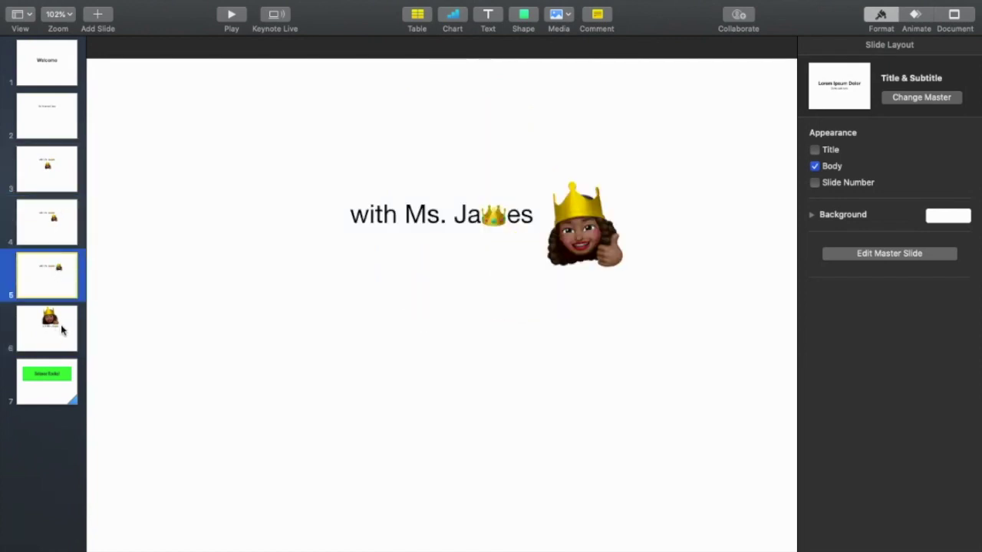
click(60, 325)
click(54, 222)
click(54, 177)
- Narrow the title box on slide 5 so it sits left of the Memoji
key(Down)
click(663, 215)
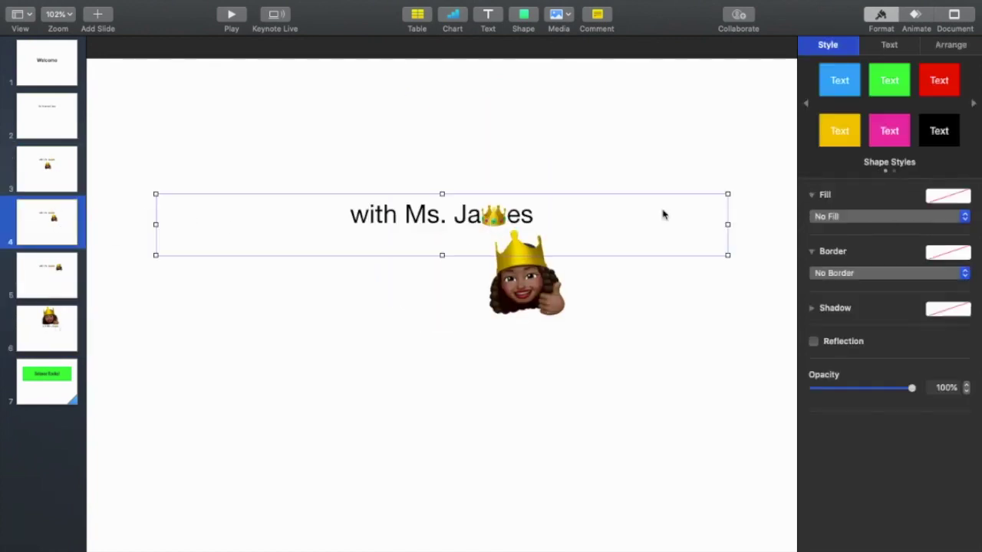
key(Down)
drag(728, 193, 633, 215)
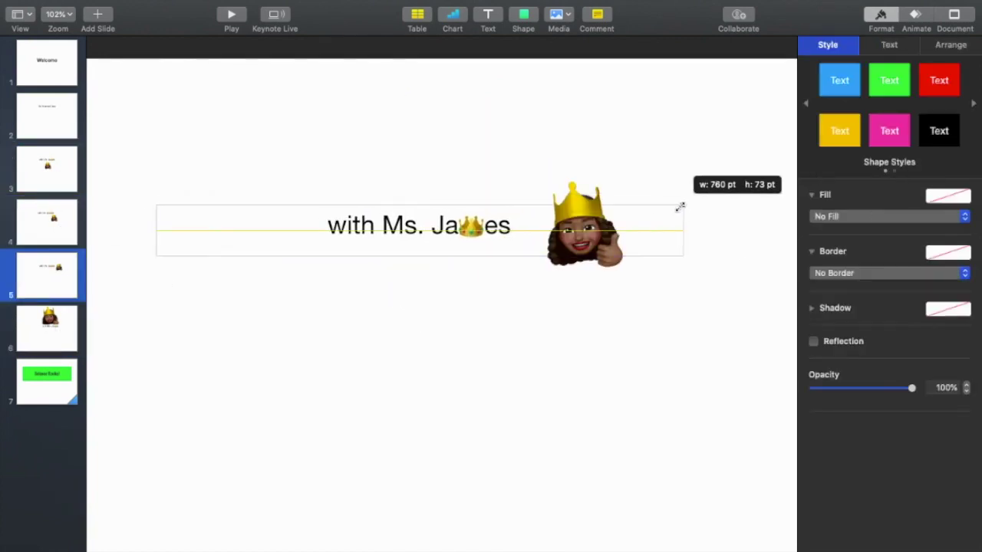
click(47, 328)
click(42, 182)
- Apply the Magic Move transition to slides 3, 4 and 5
click(916, 21)
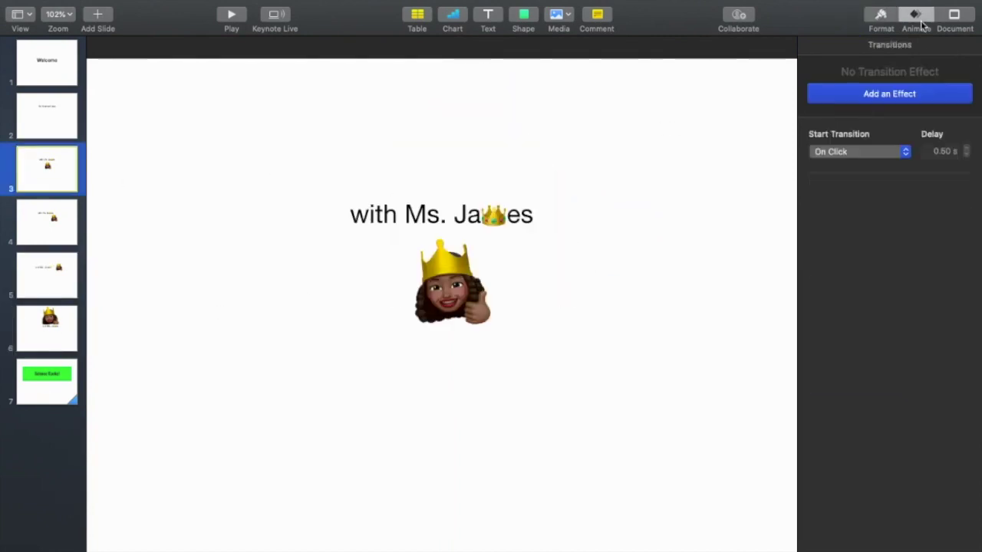
click(854, 100)
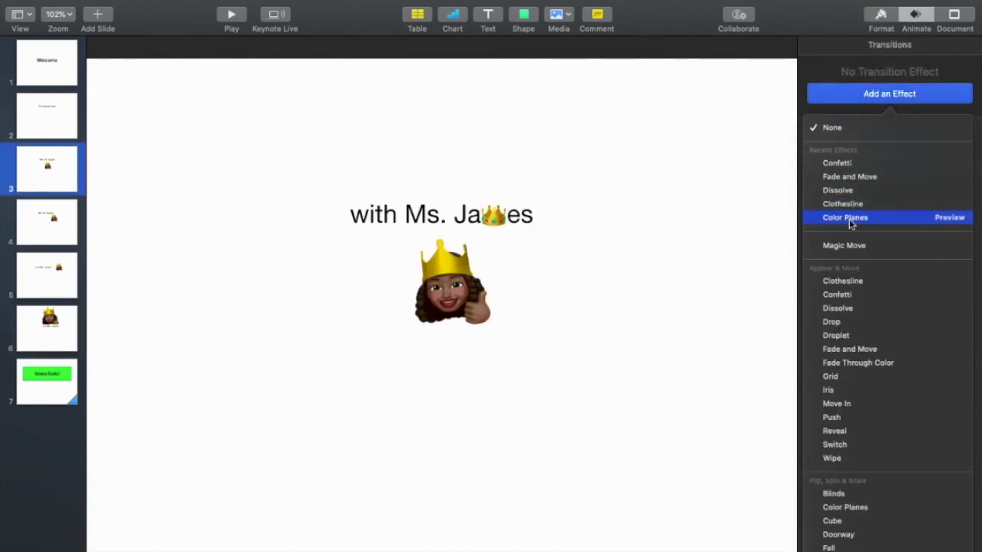
click(842, 245)
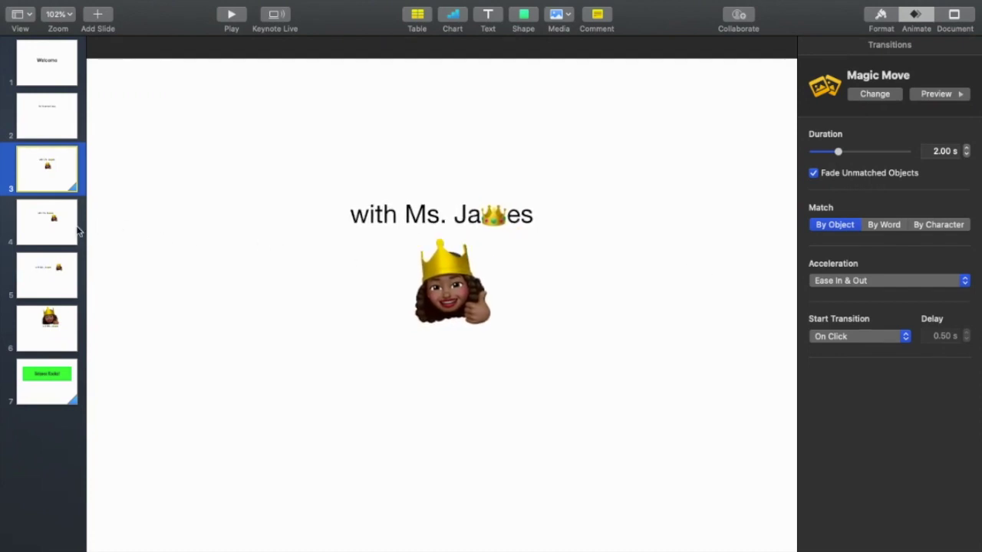
click(53, 230)
click(898, 97)
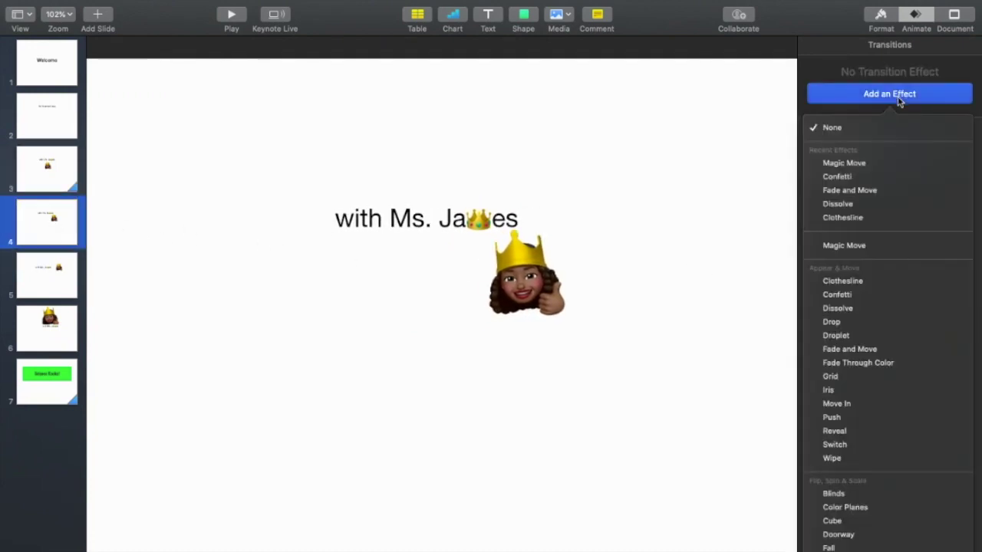
click(877, 247)
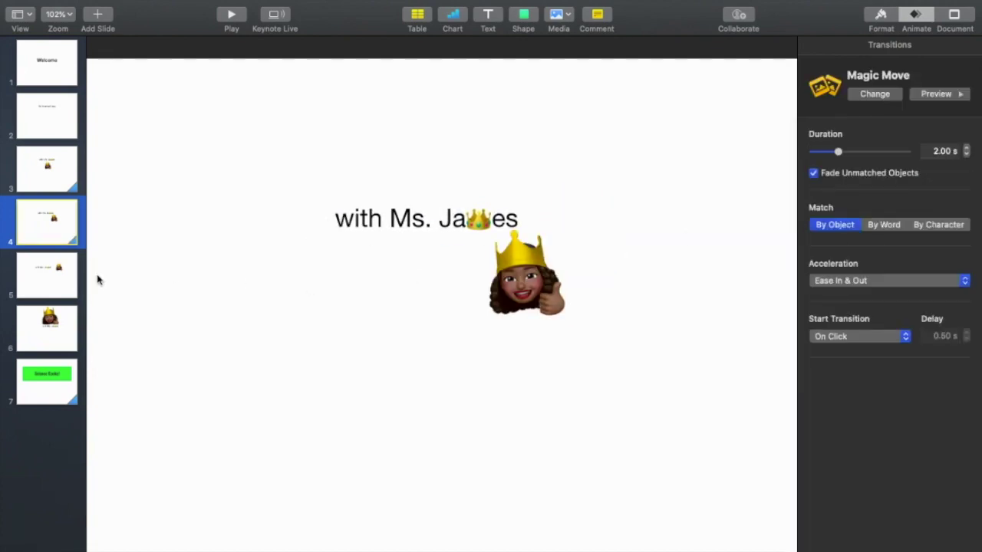
click(49, 281)
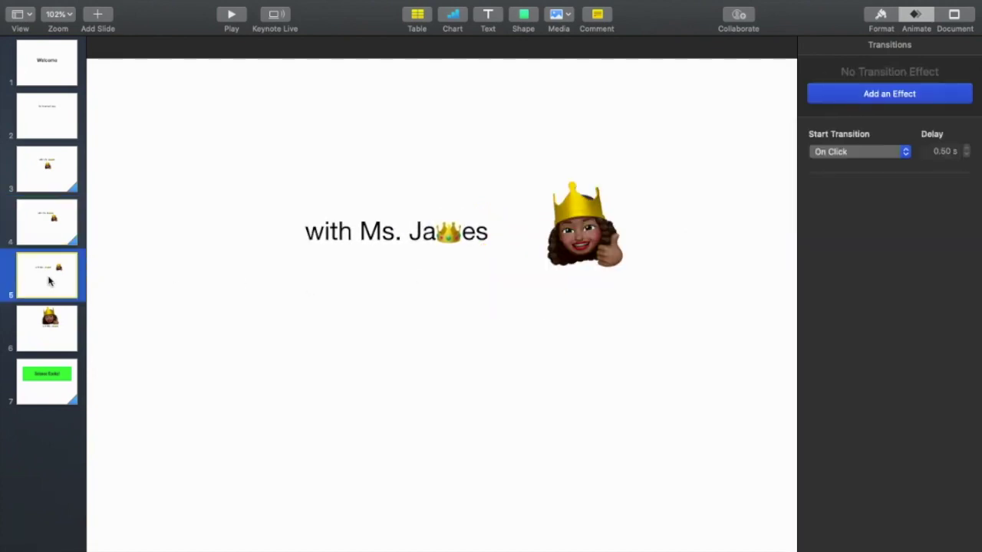
click(870, 94)
click(877, 165)
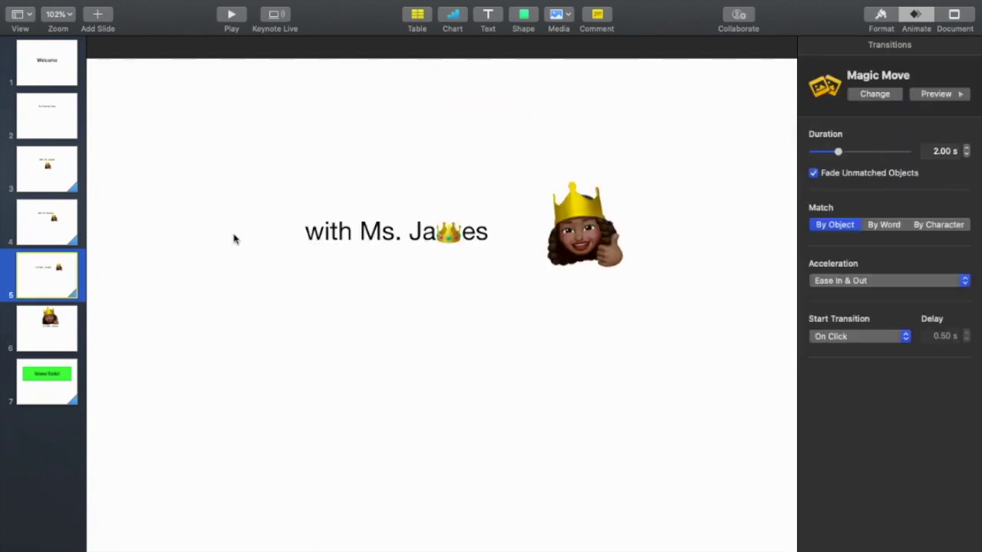
- Try the Fade and Move, Reveal and Doorway transitions on slide 6
click(46, 328)
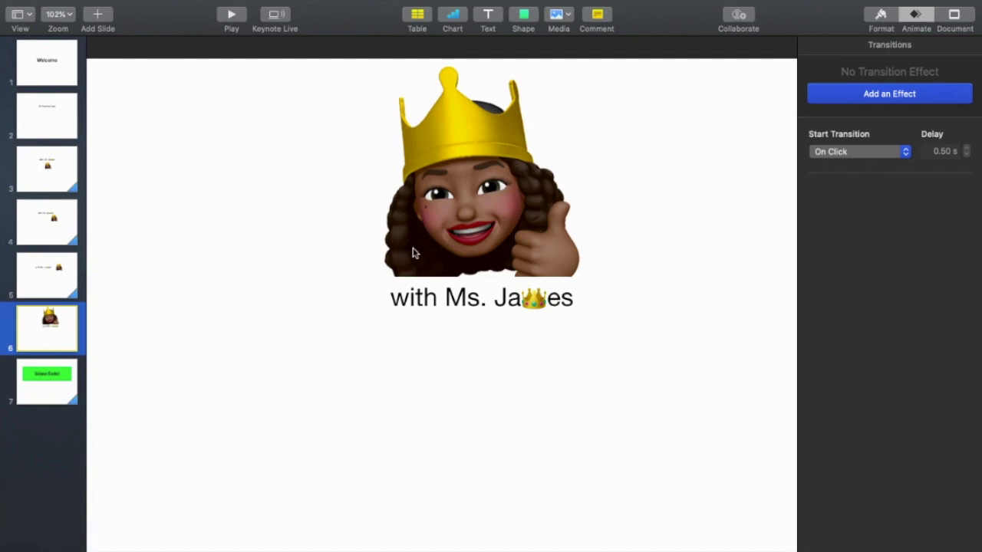
click(824, 94)
click(842, 193)
click(875, 93)
click(860, 358)
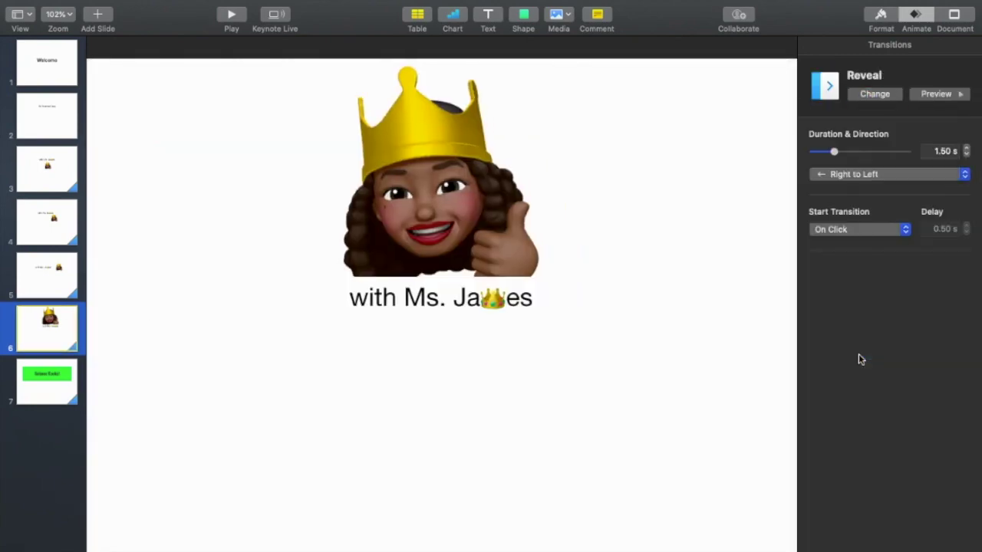
click(874, 94)
click(825, 313)
- Cycle slide 6 through Reflection and Revolving Door, settling back on Doorway
click(875, 93)
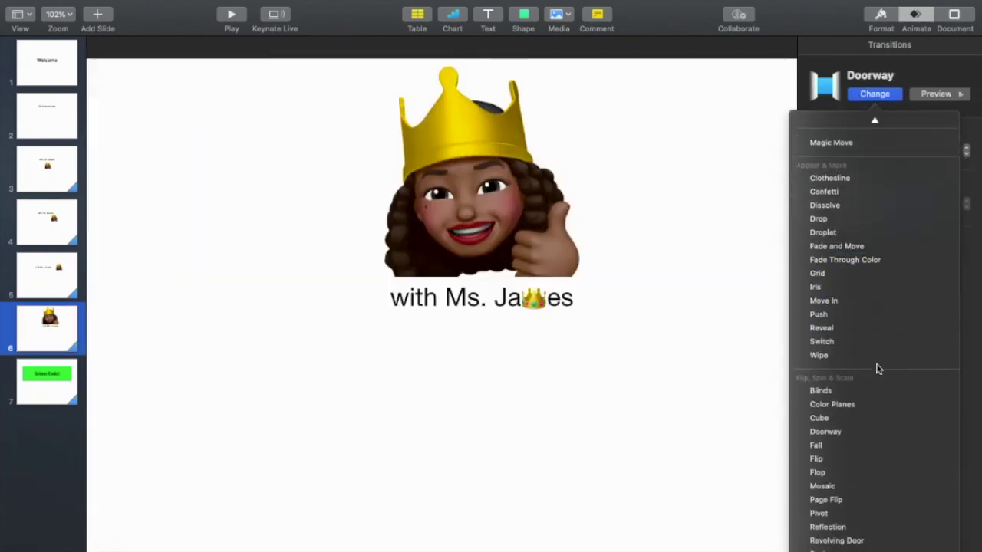
scroll(877, 366, down, 5)
click(871, 331)
click(867, 93)
click(851, 343)
click(875, 94)
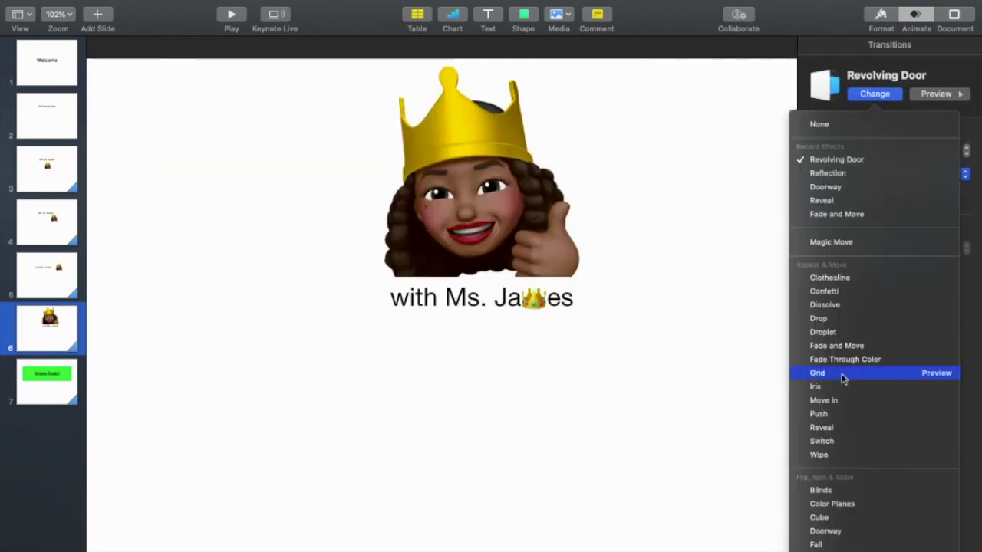
click(825, 530)
click(60, 126)
click(58, 77)
- Make the Welcome title bold at 95 pt
click(572, 292)
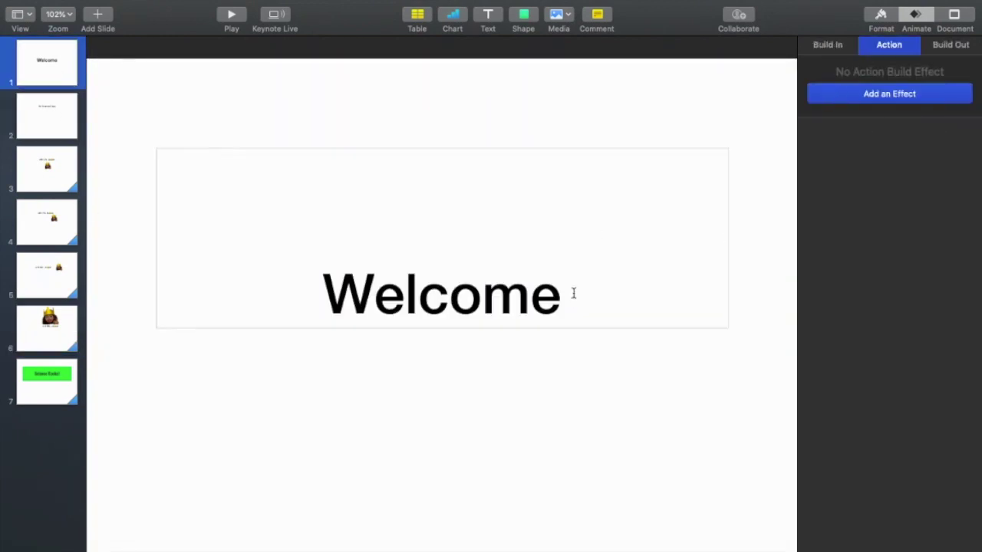
double_click(573, 292)
click(881, 18)
click(850, 123)
click(824, 221)
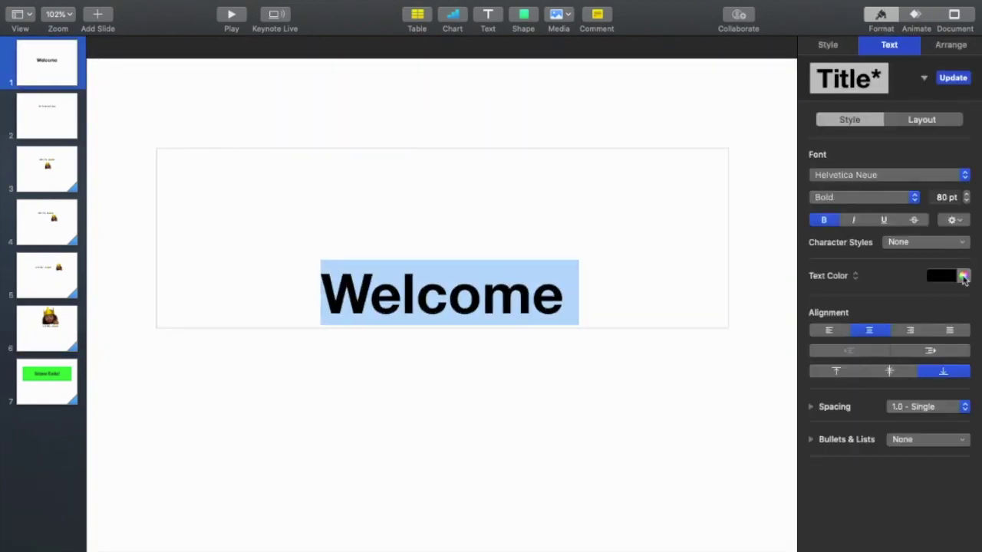
click(966, 194)
click(890, 243)
click(840, 326)
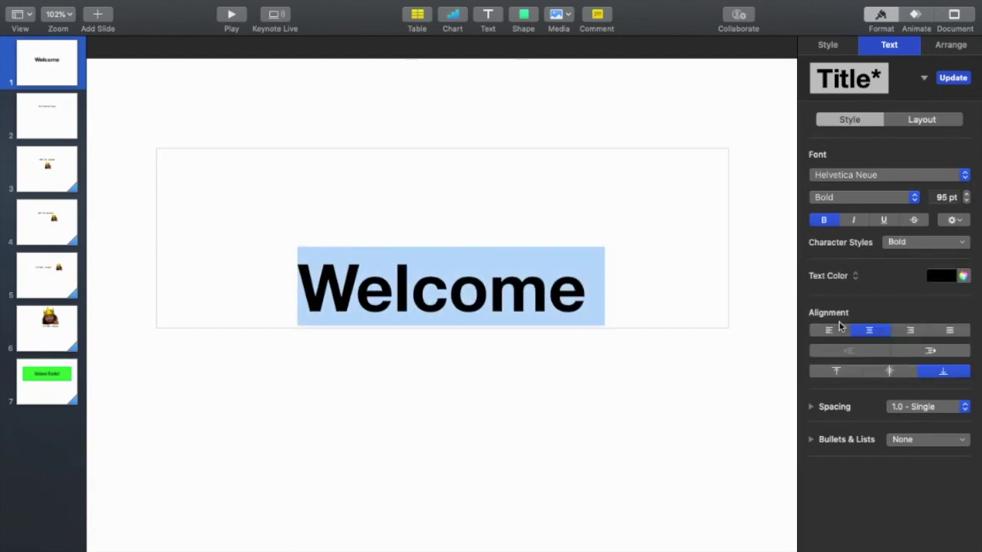
- Add a solid rule line beneath the Welcome title
click(917, 123)
click(867, 123)
click(922, 123)
click(853, 319)
click(851, 339)
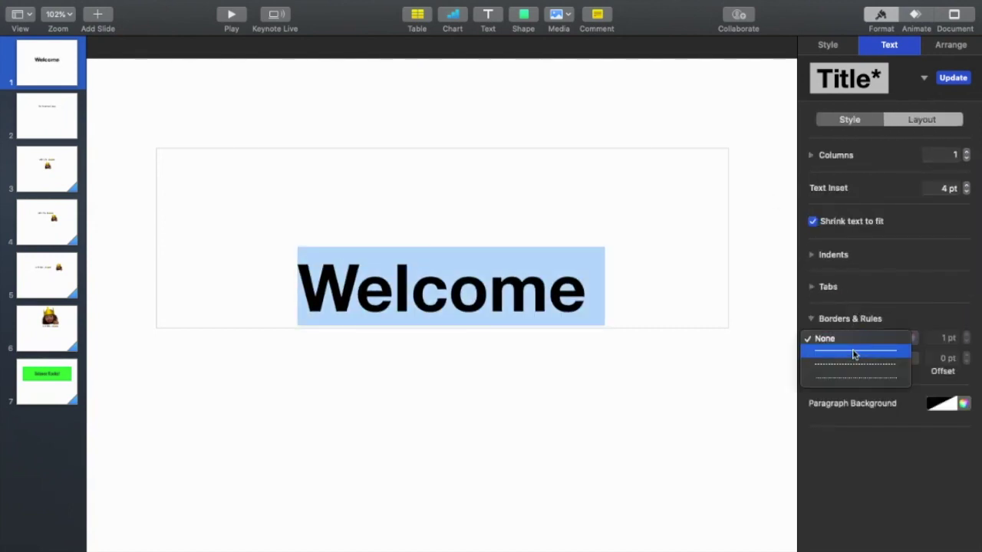
click(886, 358)
click(614, 342)
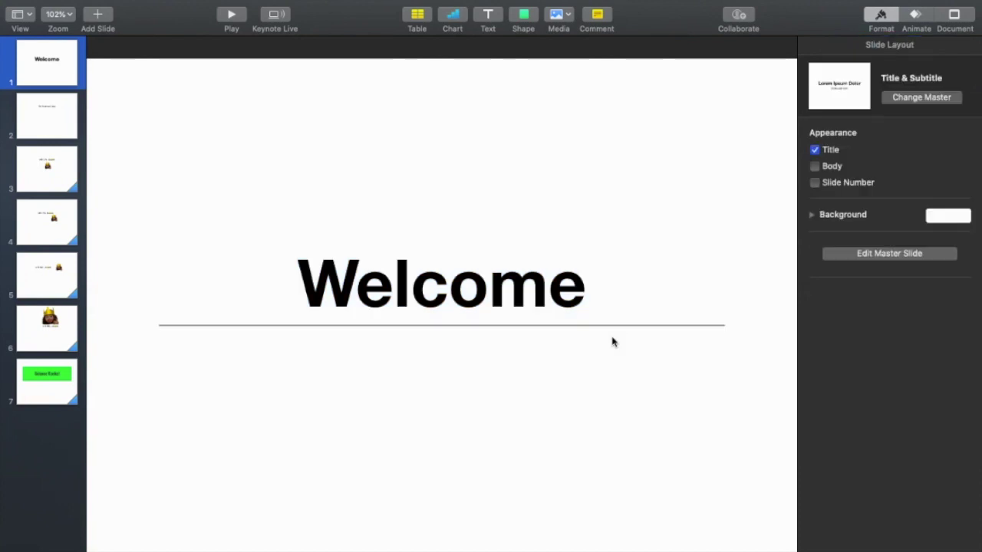
click(611, 322)
click(938, 47)
click(894, 48)
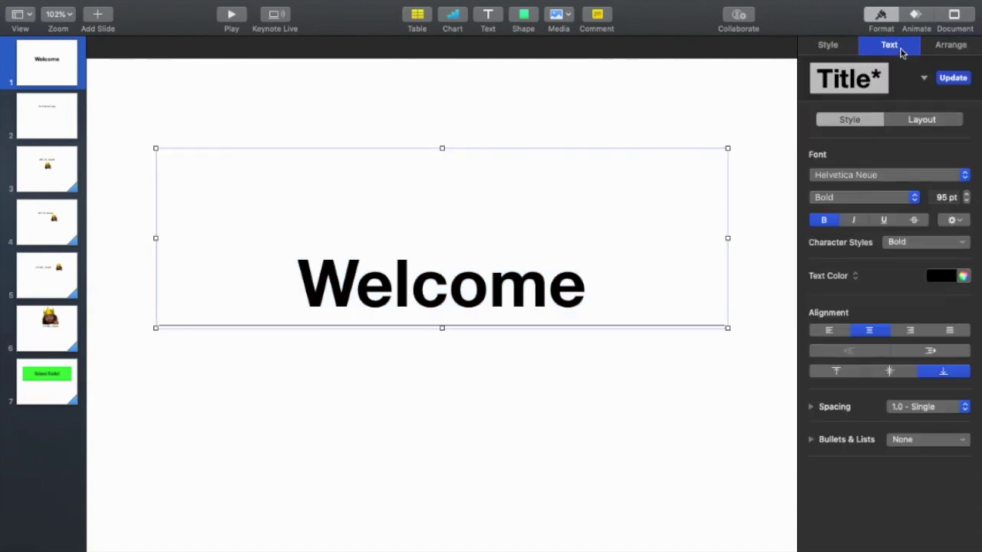
- Insert a 👋 waving-hand emoji after 'Welcome' using the emoji picker
click(587, 421)
click(72, 112)
click(46, 61)
double_click(595, 287)
click(595, 287)
key(ctrl+super+space)
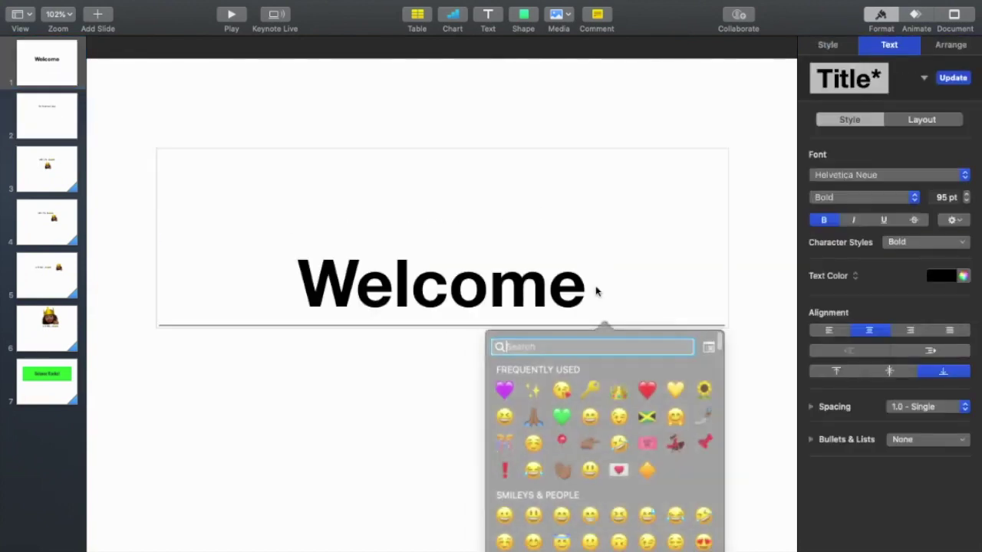
click(566, 459)
click(507, 414)
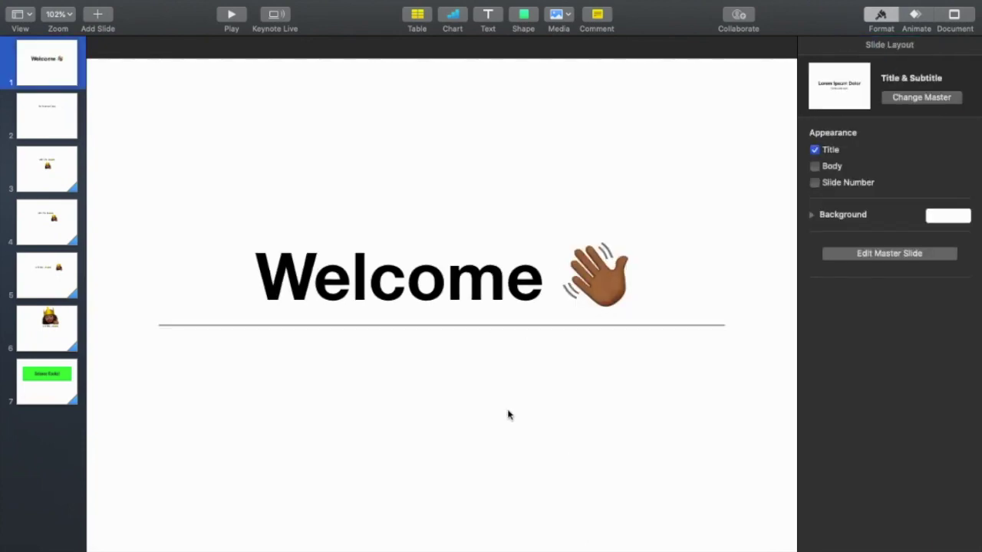
click(24, 116)
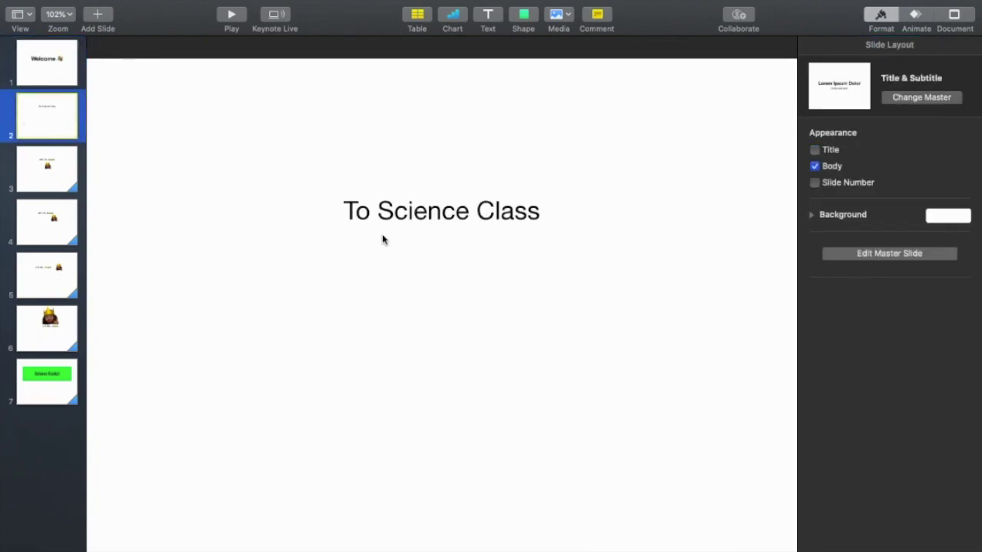
- Add a DNA emoji after 'Class' and a test-tube emoji before 'To'
click(439, 200)
triple_click(545, 221)
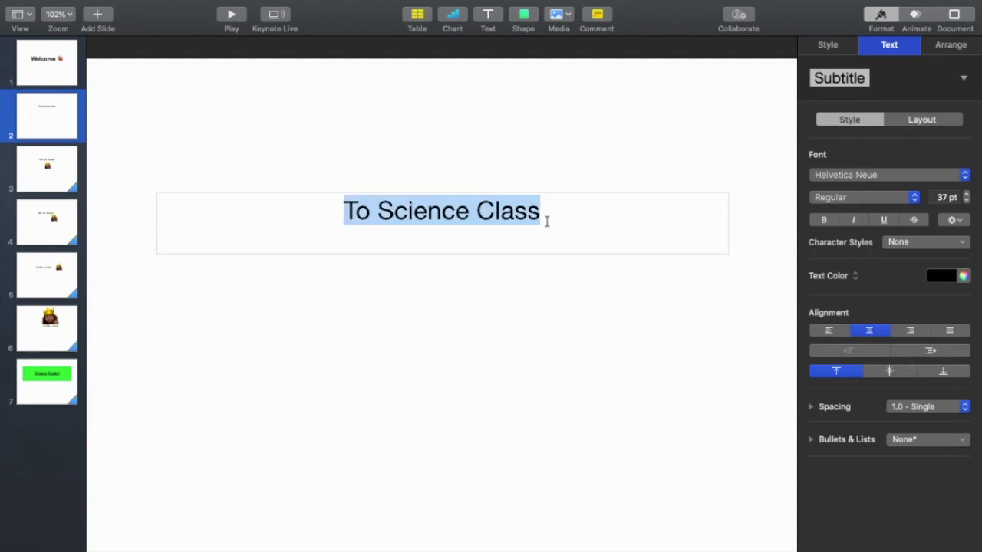
click(546, 221)
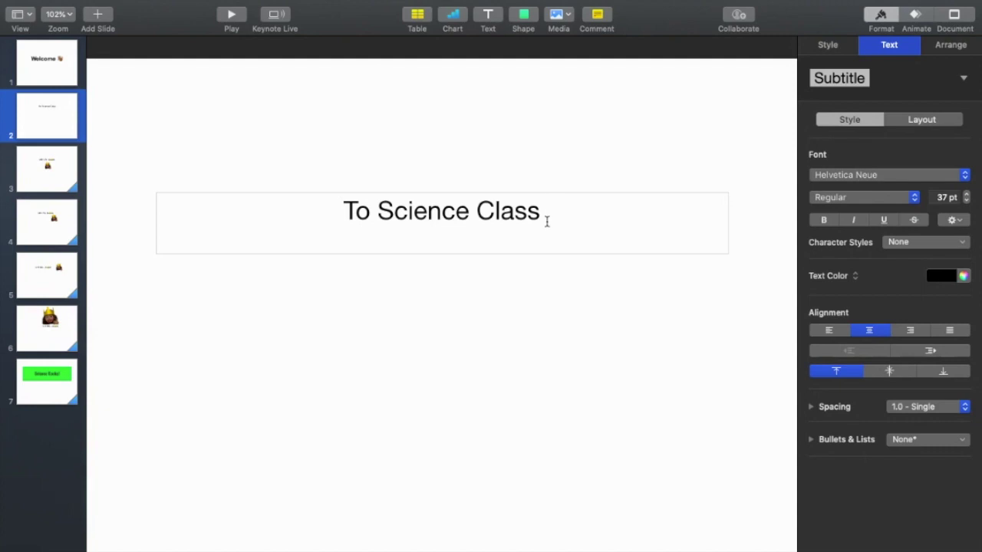
key(ctrl+super+space)
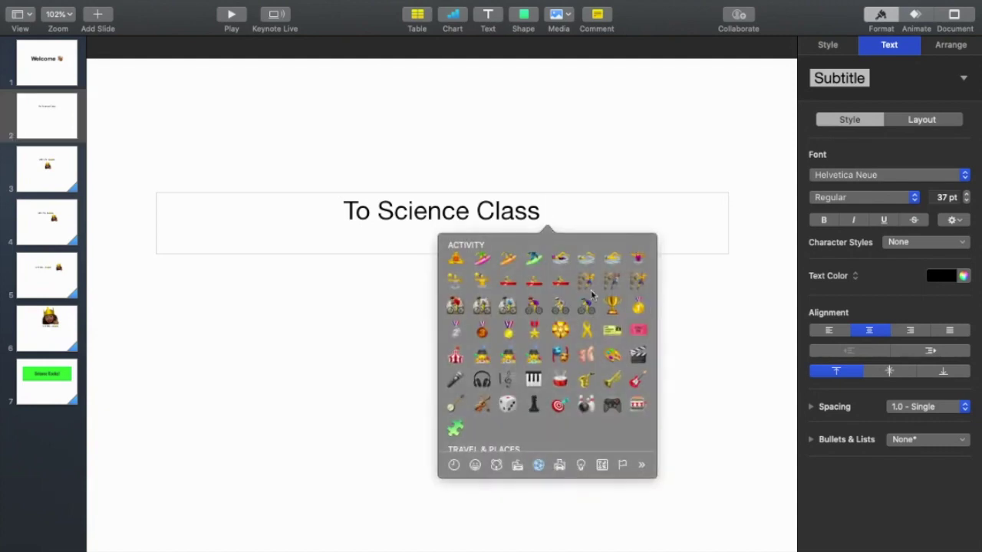
scroll(570, 363, down, 3)
scroll(570, 363, down, 1)
scroll(570, 363, down, 5)
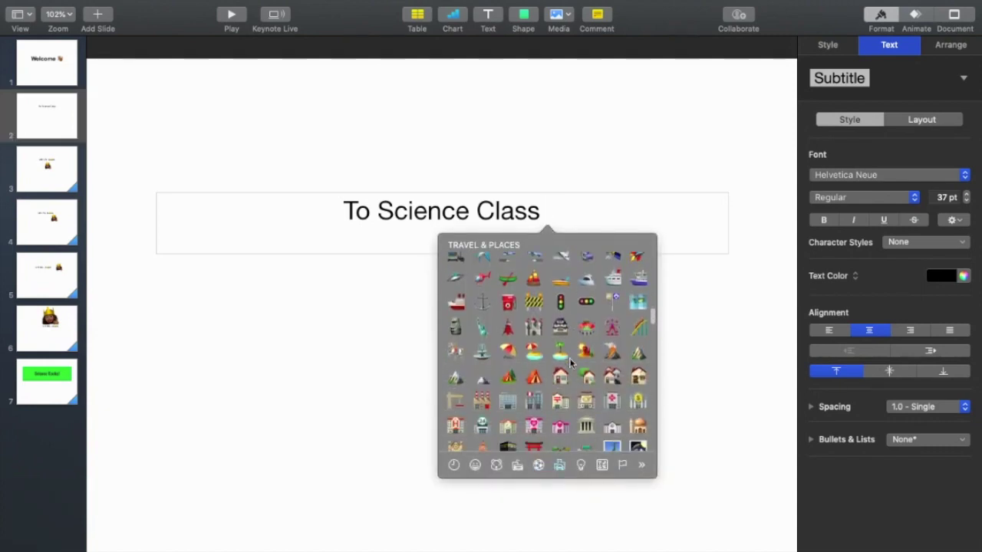
scroll(570, 363, down, 10)
scroll(570, 363, down, 2)
scroll(571, 363, down, 2)
scroll(564, 353, down, 2)
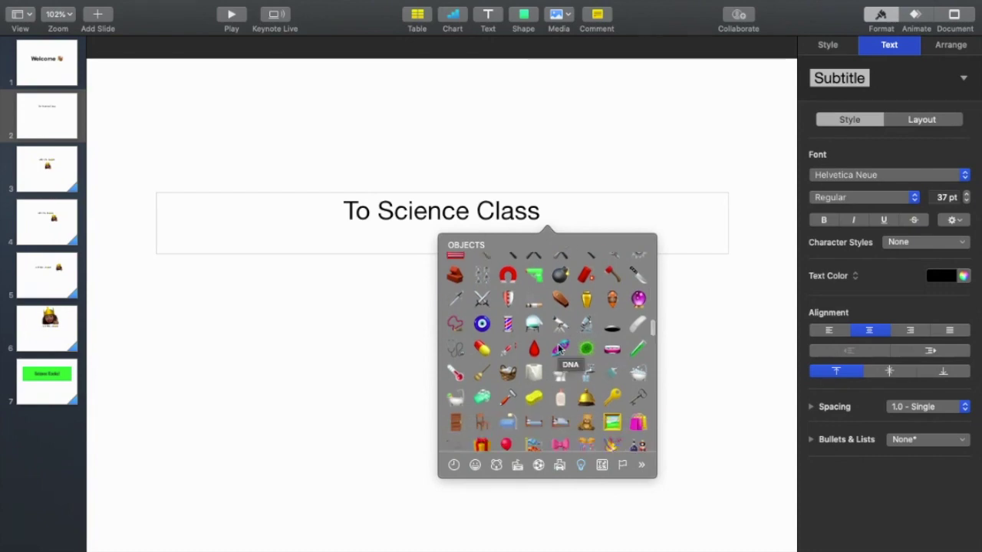
click(560, 346)
click(306, 215)
key(ctrl+super+space)
click(410, 355)
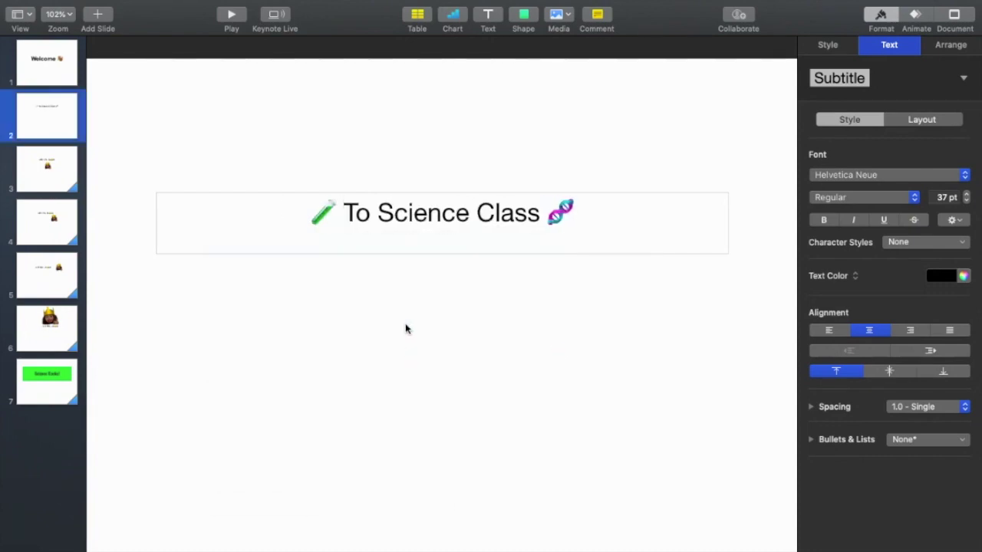
- Try Herculanum, Chalkduster and Papyrus on the title words, ending on a bold display font
drag(540, 221, 379, 221)
click(889, 175)
click(852, 193)
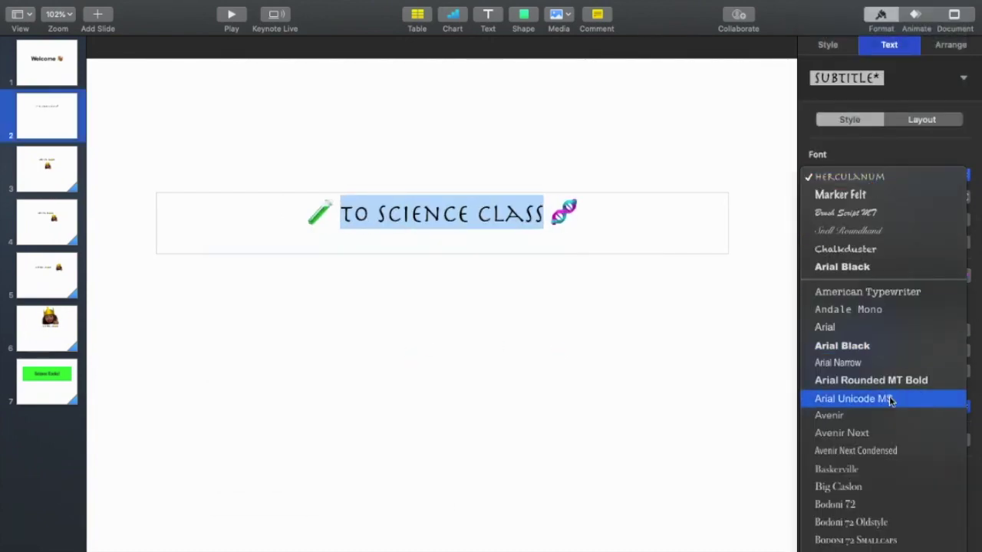
scroll(875, 322, down, 5)
click(871, 274)
click(877, 176)
scroll(897, 246, down, 2)
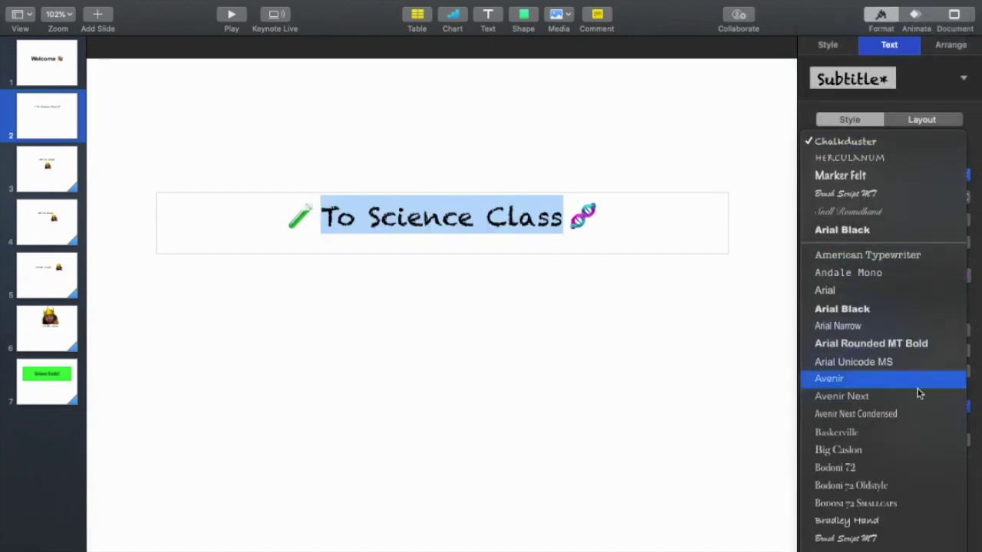
scroll(918, 394, down, 10)
click(913, 449)
click(895, 175)
scroll(898, 461, down, 10)
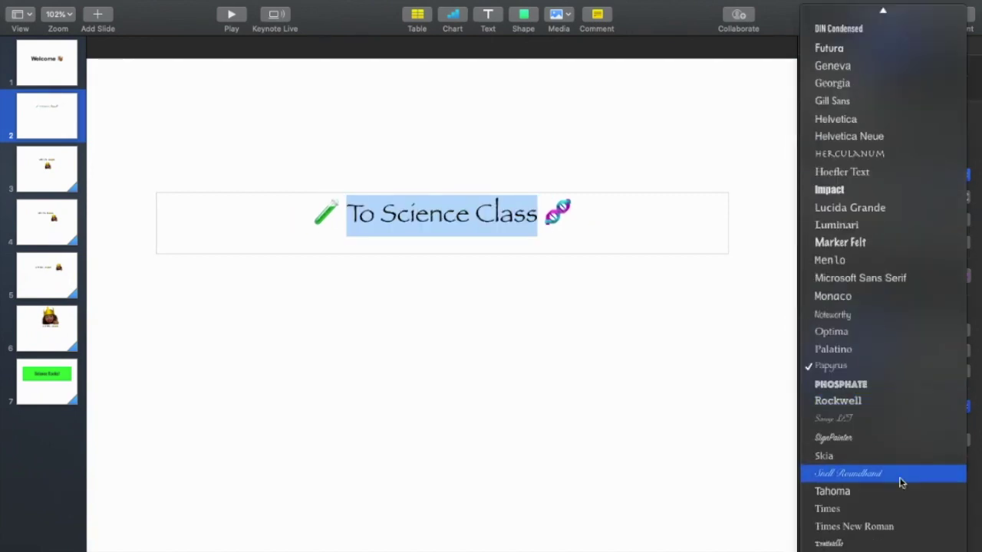
click(884, 96)
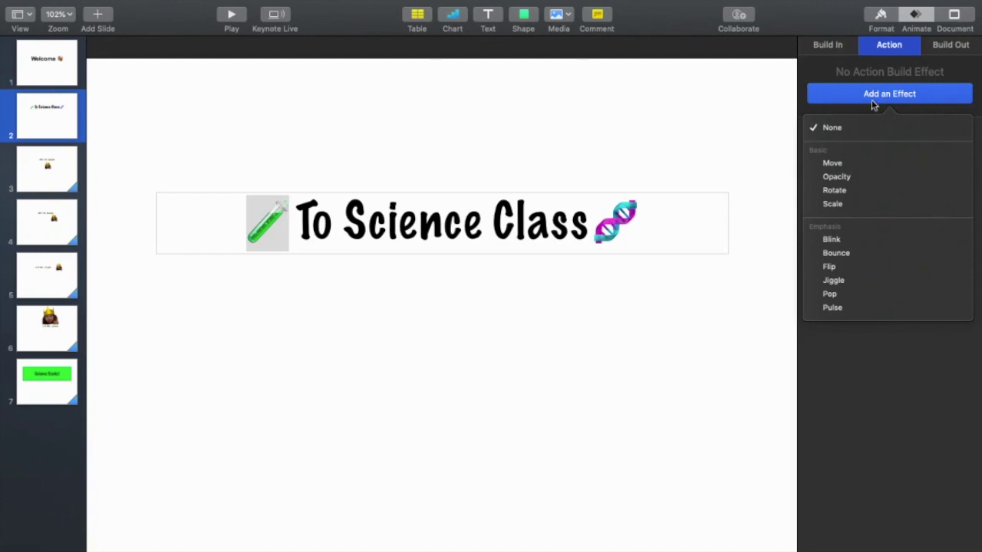
- Give the 'To Science Class' title a Bounce action, then apply Twirl to the Welcome slide
click(851, 258)
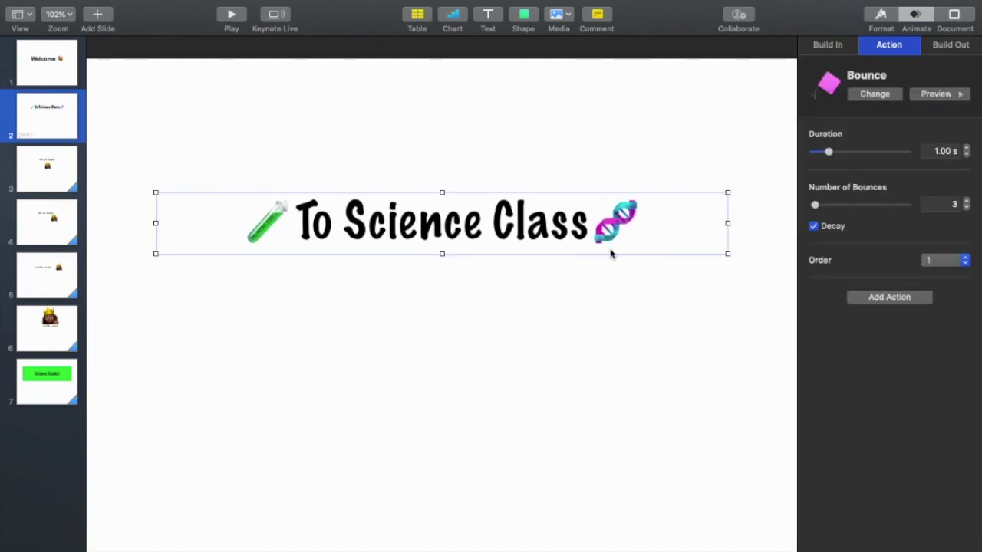
click(581, 327)
click(37, 59)
click(889, 93)
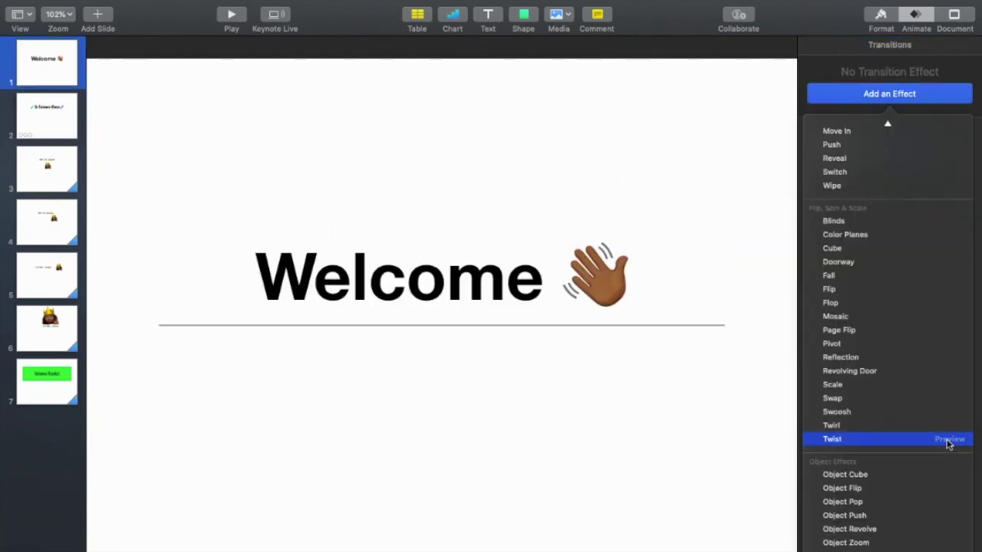
click(949, 440)
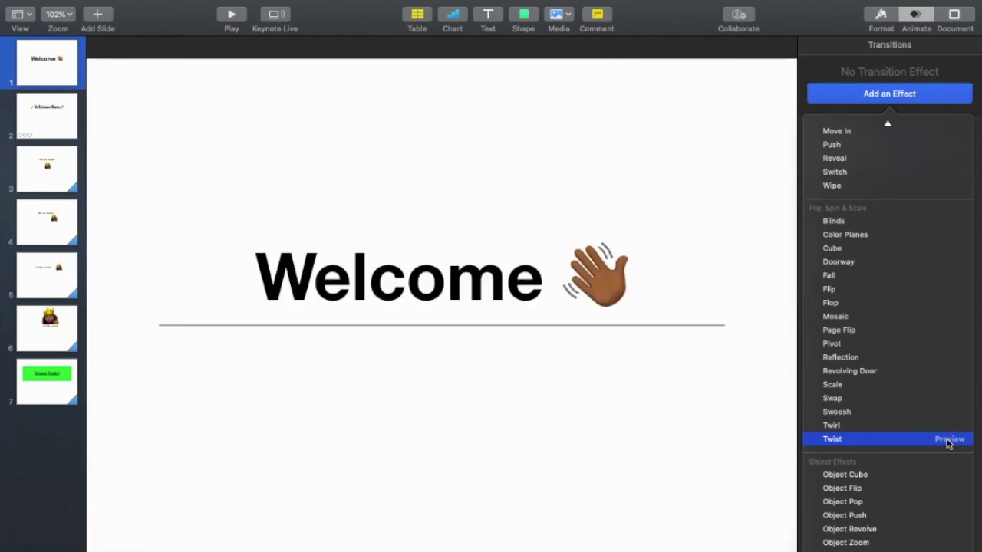
click(950, 426)
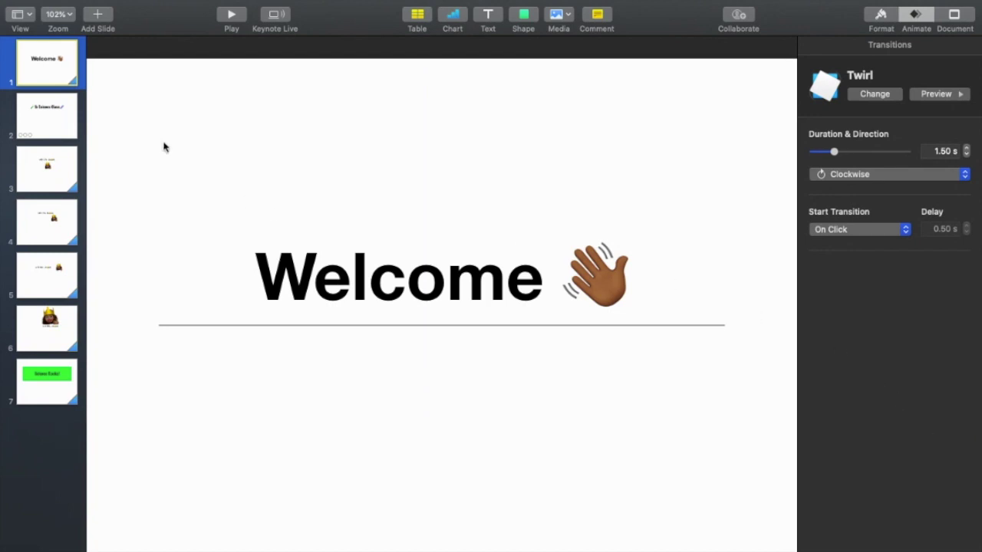
- Try nudging the Welcome title's position, then return to the Welcome slide
click(53, 120)
key(Up)
drag(161, 271, 161, 276)
click(43, 81)
- Drag slide 2's 'To Science Class' title down toward mid-slide, then view slide 3
click(53, 123)
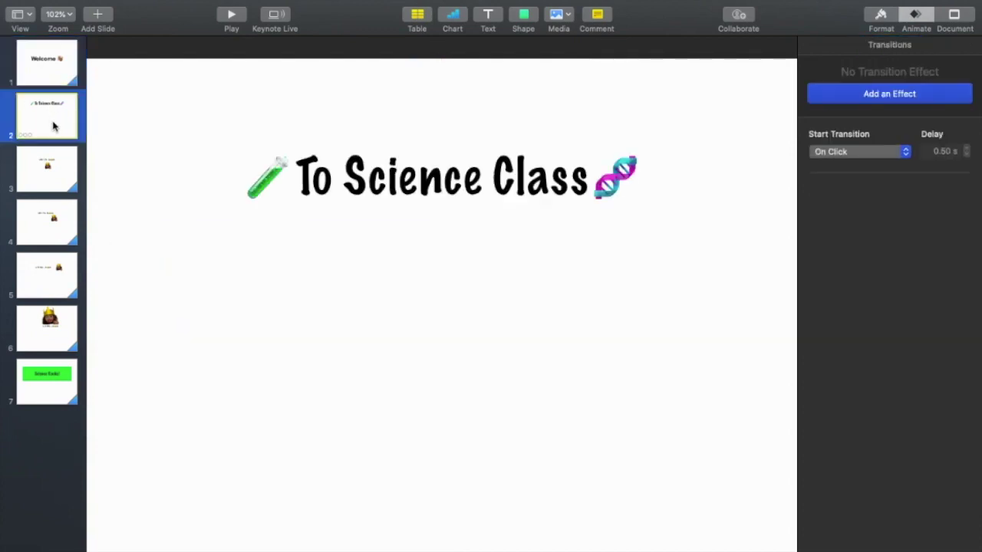
click(255, 178)
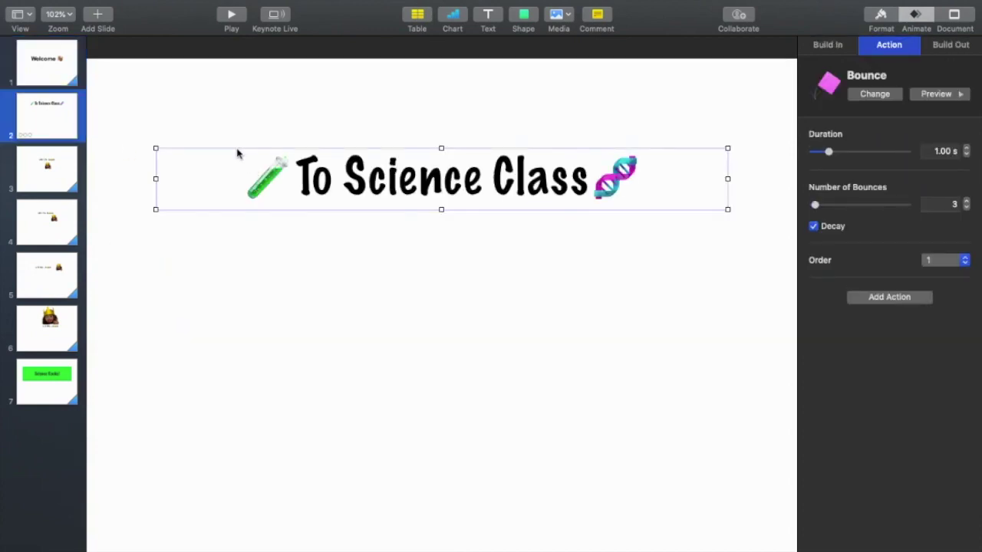
mouse_move(238, 154)
mouse_down()
mouse_move(236, 232)
mouse_move(236, 224)
mouse_up()
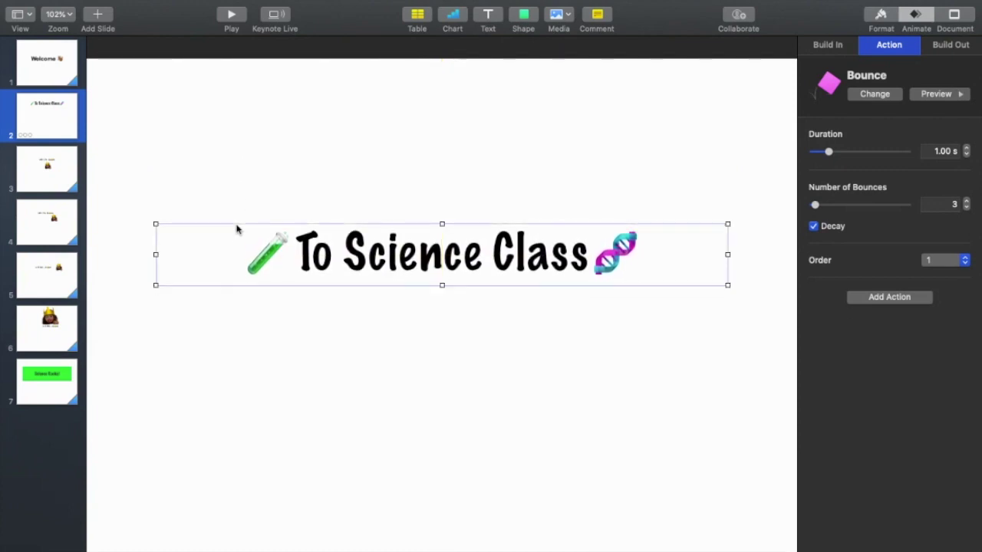
click(234, 360)
click(43, 176)
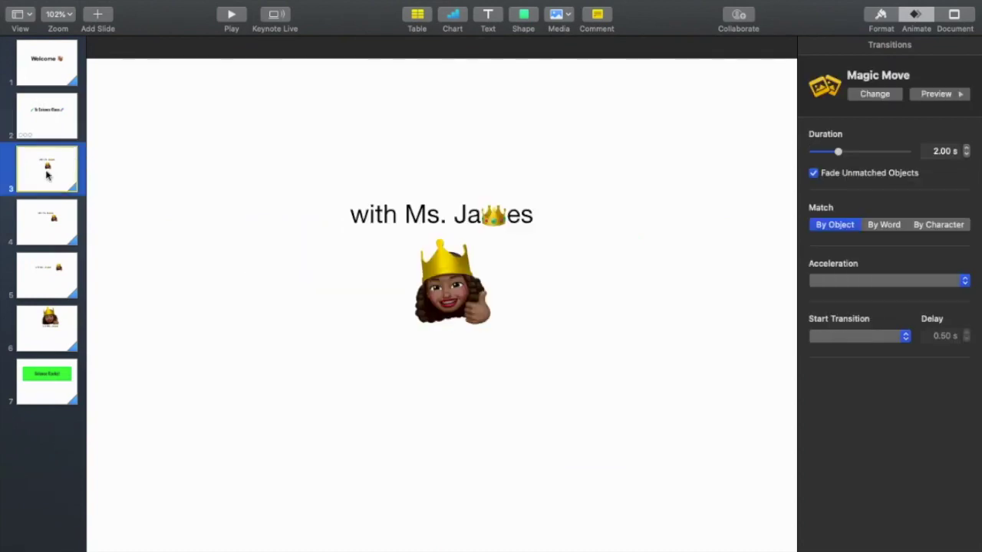
- Review each slide's transition in the Animate inspector, ending on the Welcome slide with the File menu open
click(51, 278)
click(46, 395)
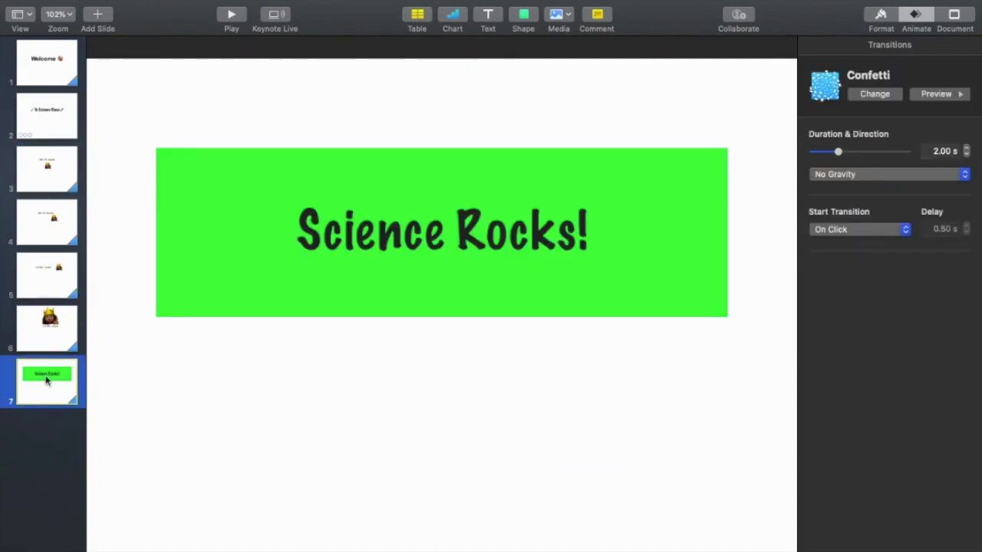
click(46, 347)
click(47, 286)
click(59, 227)
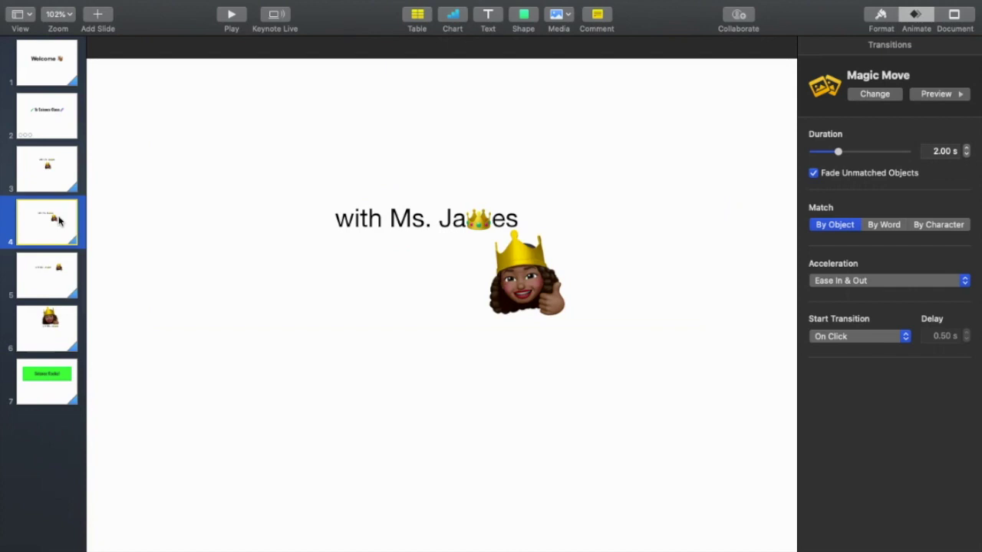
click(61, 190)
click(59, 123)
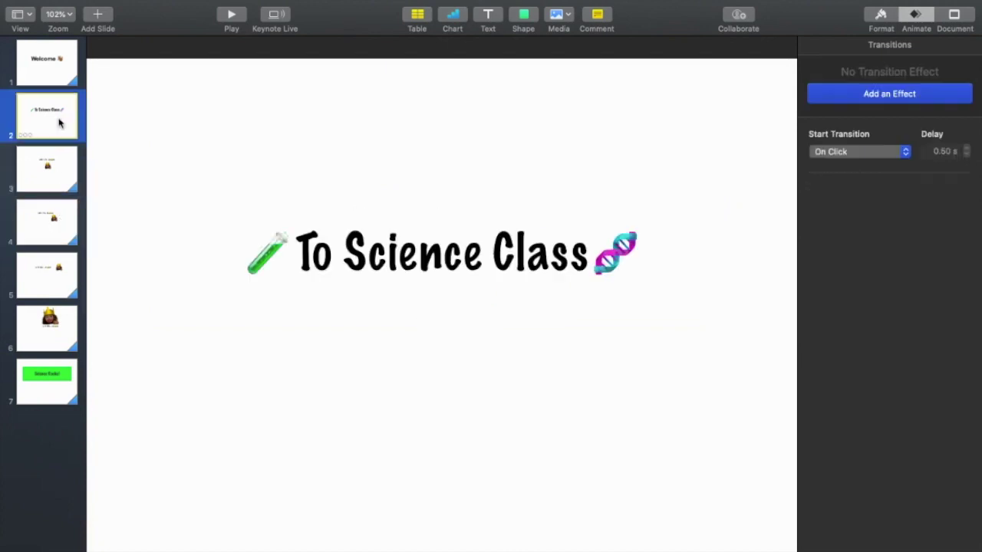
click(46, 267)
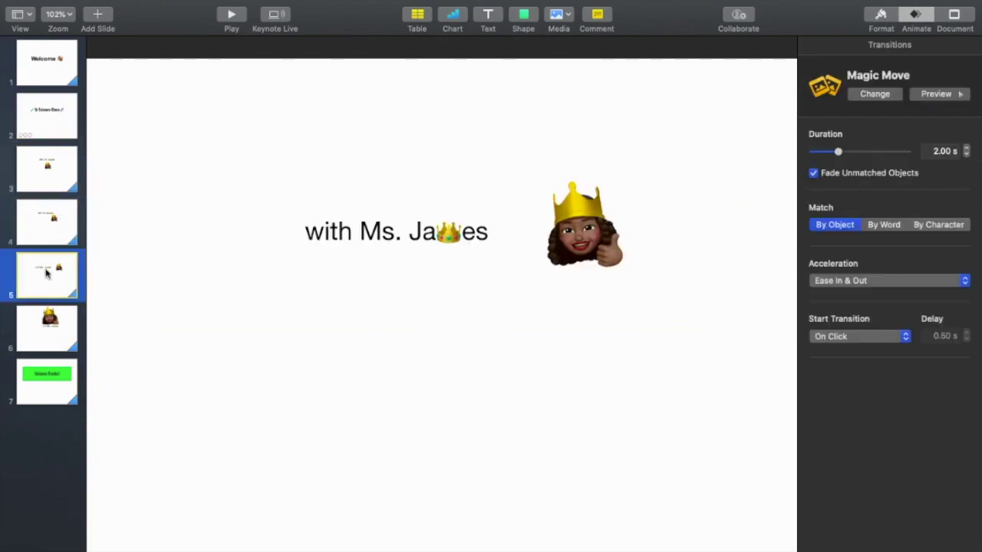
click(54, 167)
click(57, 115)
click(54, 76)
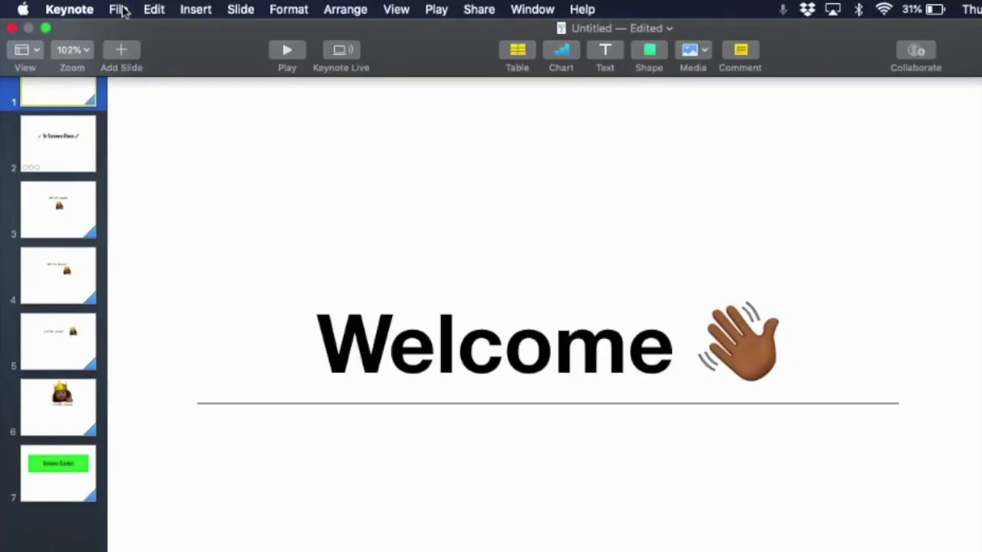
click(121, 11)
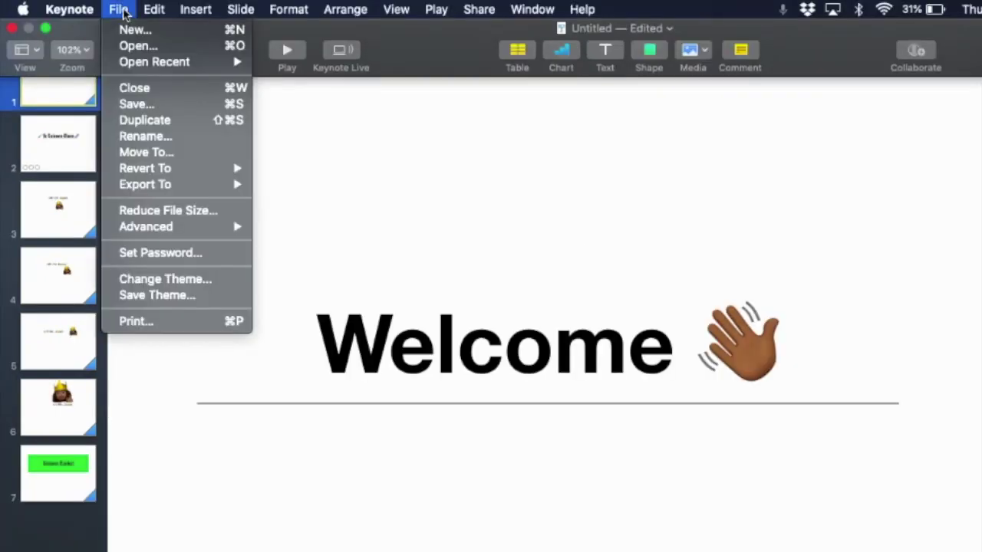
mouse_move(146, 185)
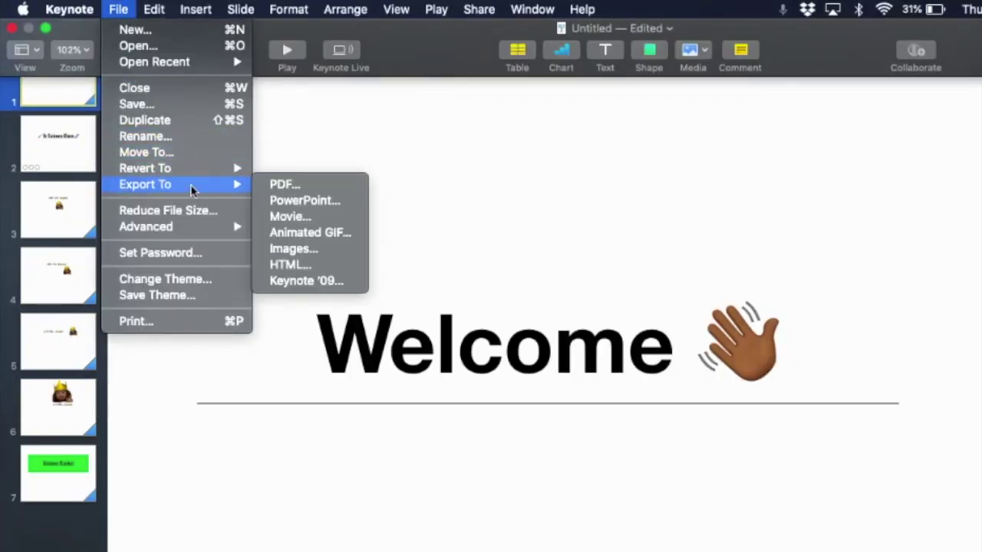
- Export slides 1–7 as an animated GIF at Large resolution and 24 fps
click(320, 241)
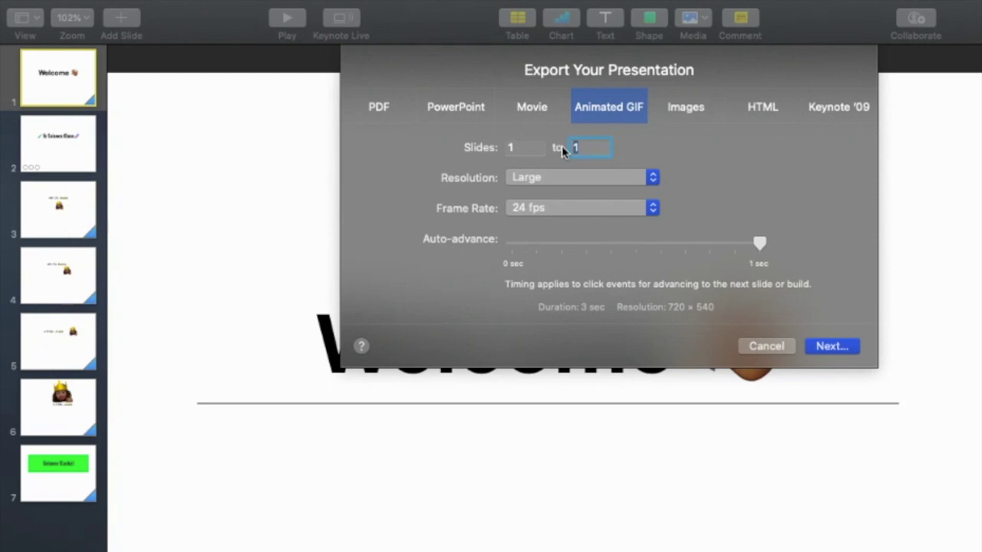
text(7)
click(651, 182)
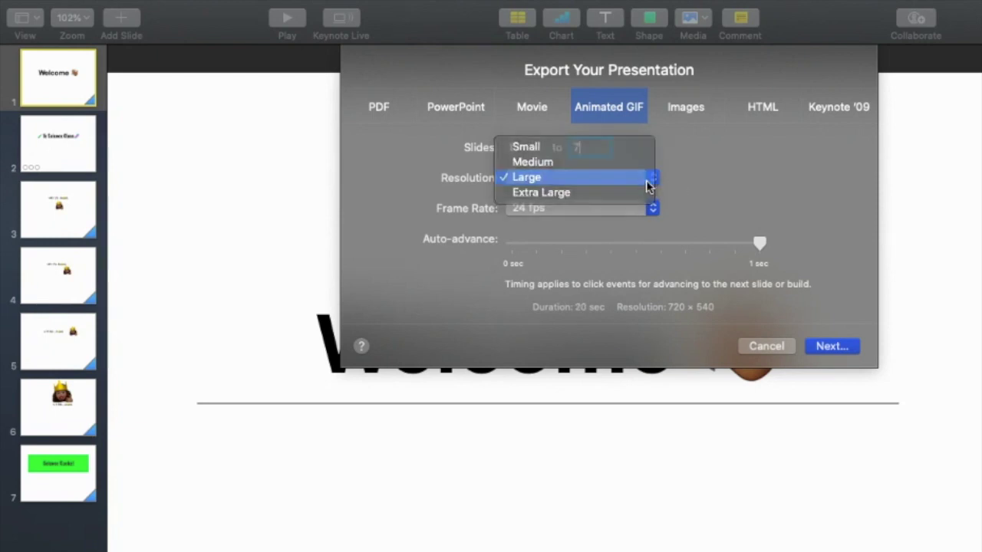
click(647, 181)
click(653, 208)
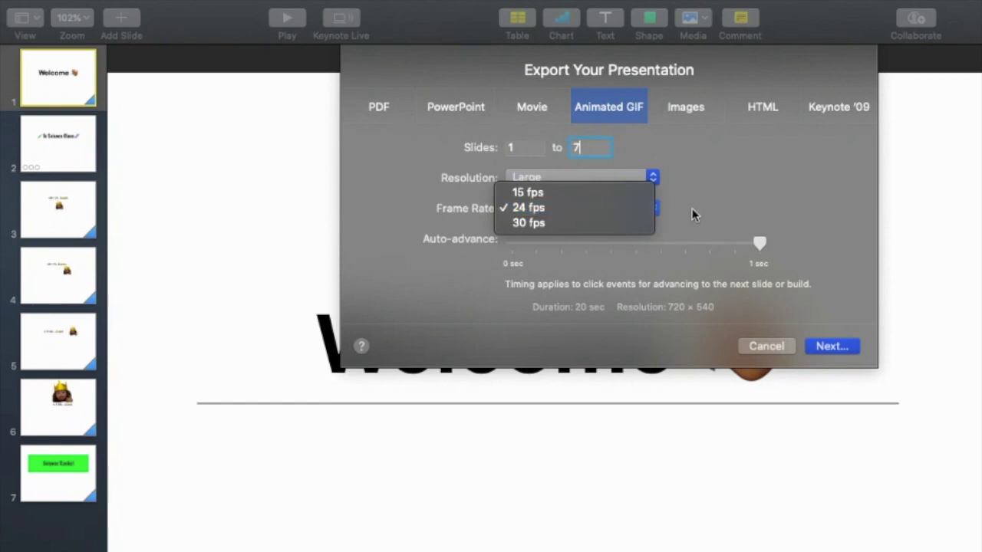
click(692, 215)
click(817, 347)
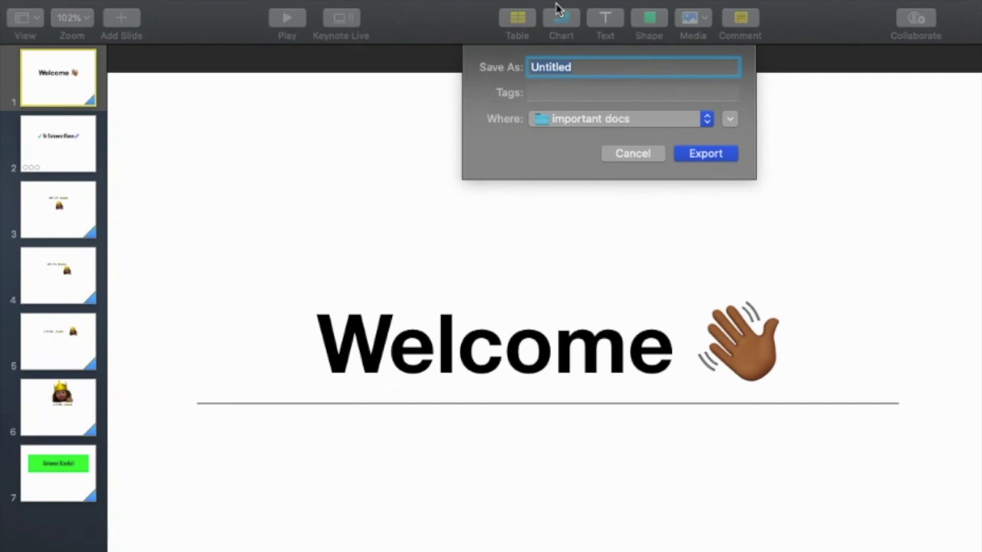
- Save the GIF as 'Welcome to Science' and export it
text(We)
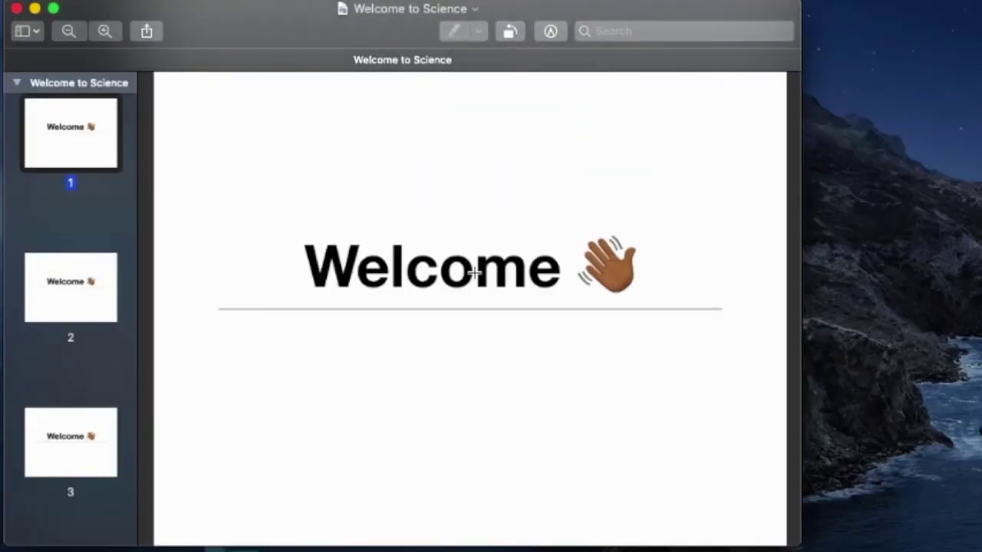
- Scroll Preview's sidebar through the GIF frames into the To Science Class section
scroll(108, 365, down, 5)
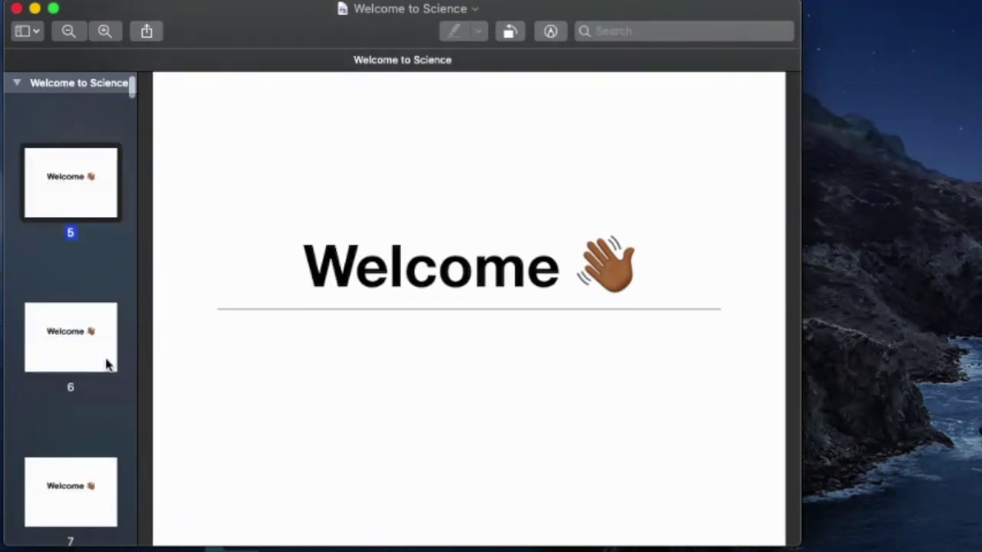
scroll(107, 365, down, 5)
scroll(106, 364, down, 5)
scroll(105, 364, down, 15)
scroll(108, 365, down, 10)
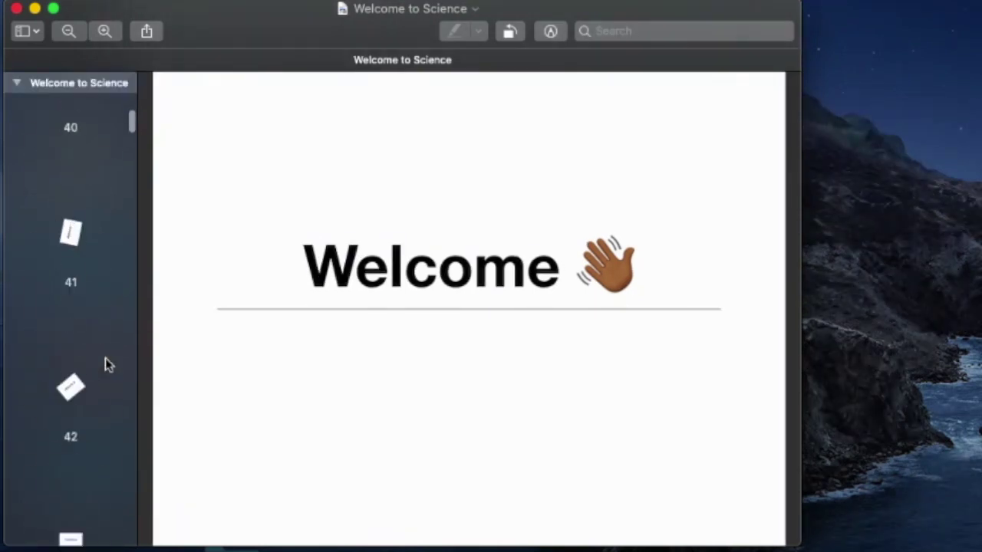
scroll(107, 365, down, 2)
scroll(107, 365, down, 2)
scroll(107, 365, down, 7)
scroll(107, 366, down, 5)
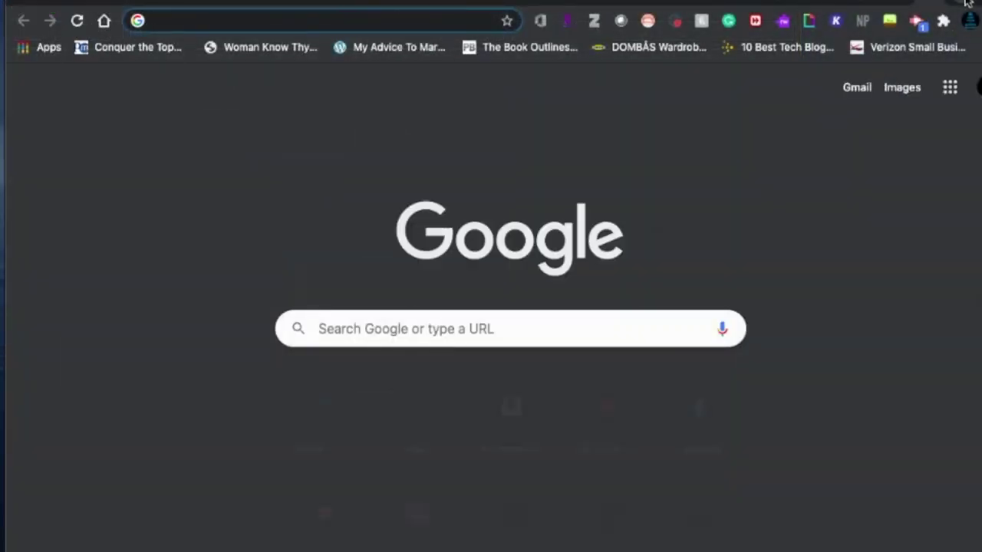
- Play the exported GIF in Chrome, then paste a Science Rocks! slide copy in Keynote
drag(968, 4, 365, 13)
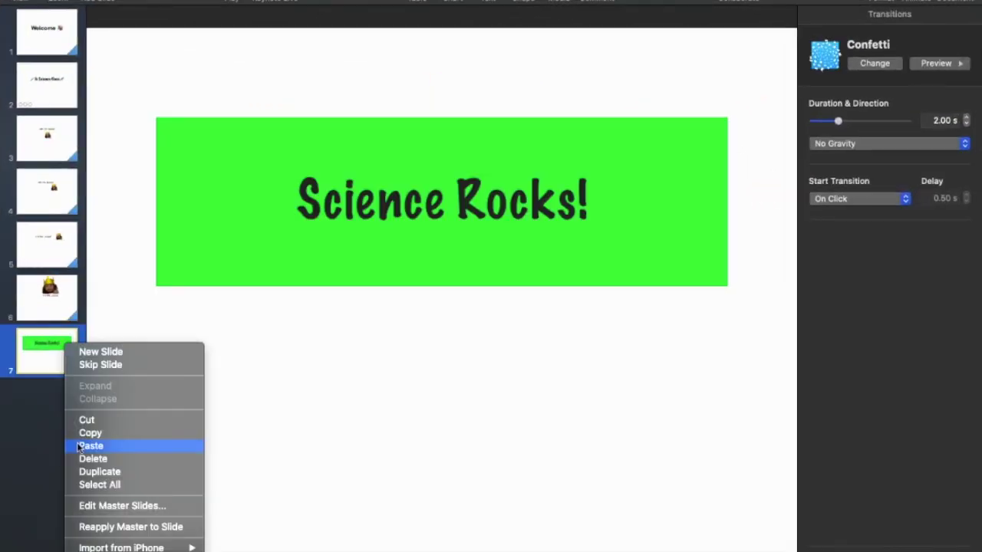
click(79, 446)
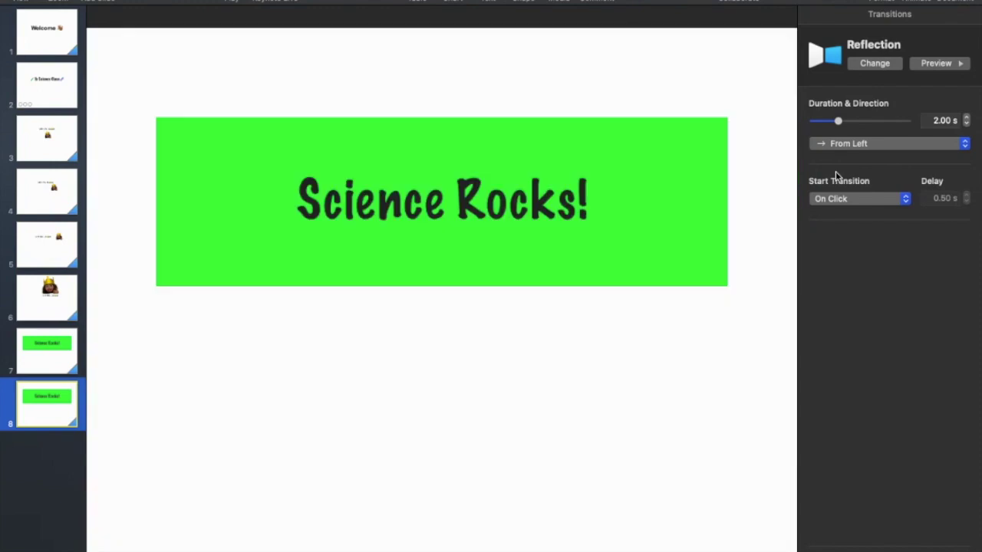
- Try a Reflection transition on the copied slide and make slide 2's title box taller
click(874, 63)
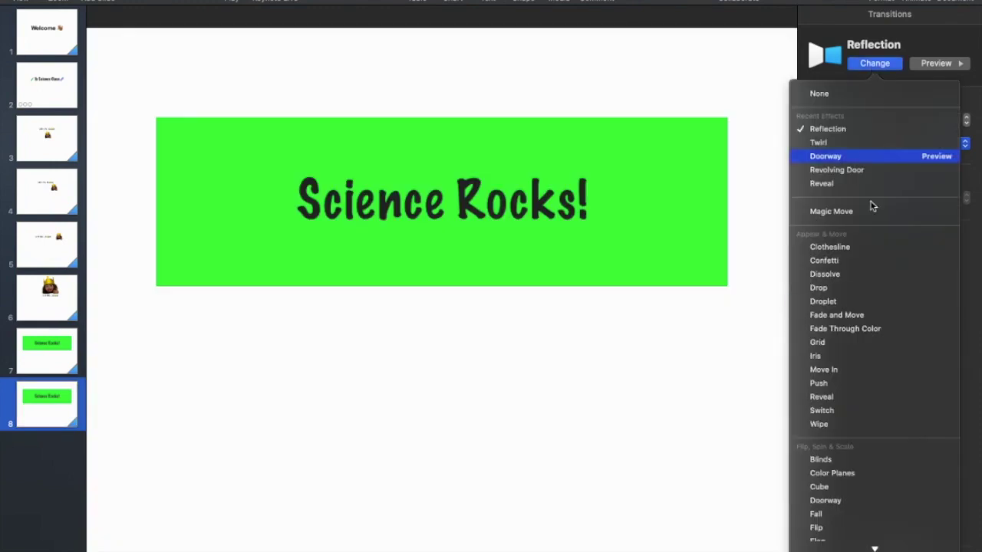
click(857, 300)
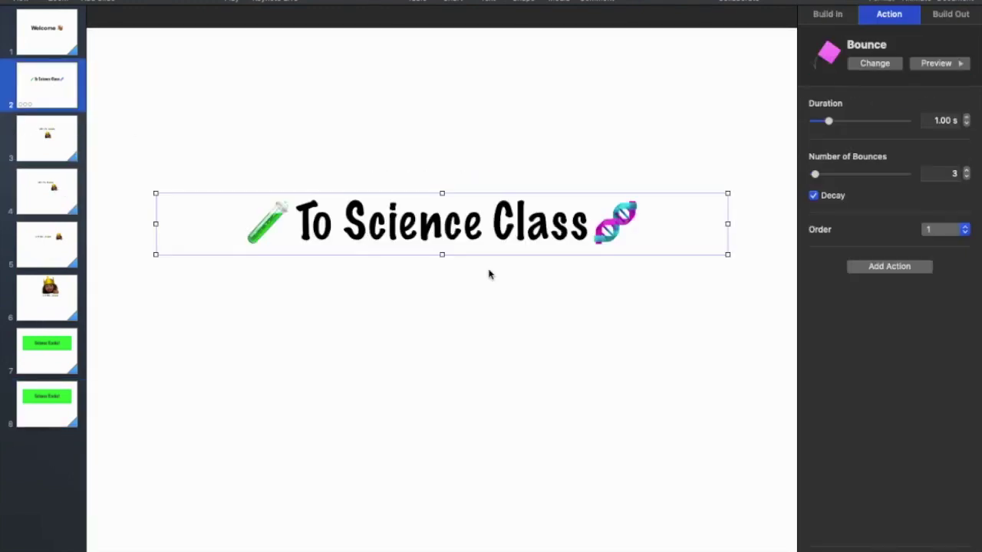
key(Escape)
drag(442, 193, 438, 184)
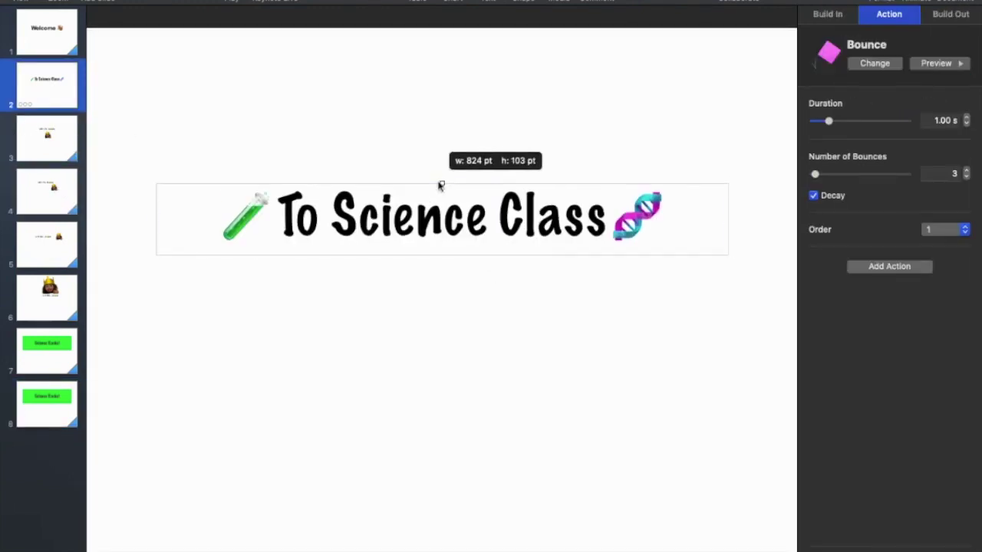